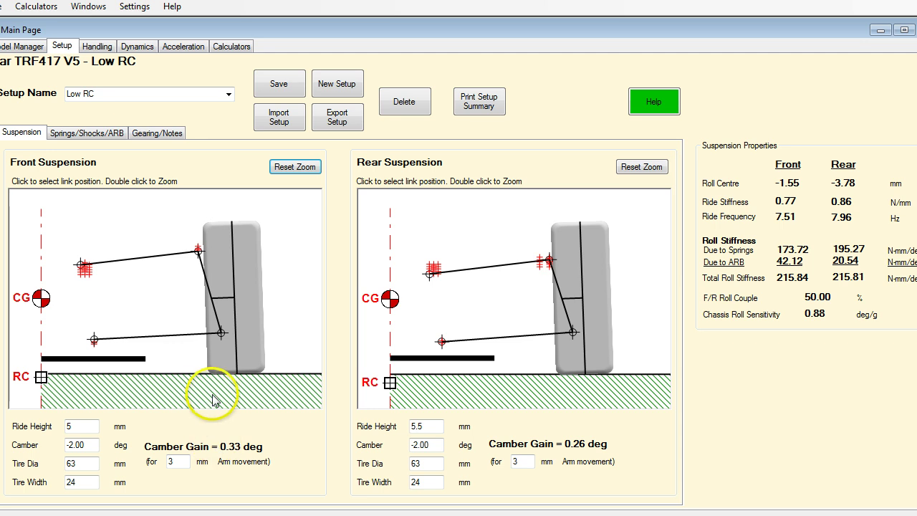
- Try alternative inner-pivot holes for the front upper and lower links, returning the upper link to its original hole
left_click(91, 275)
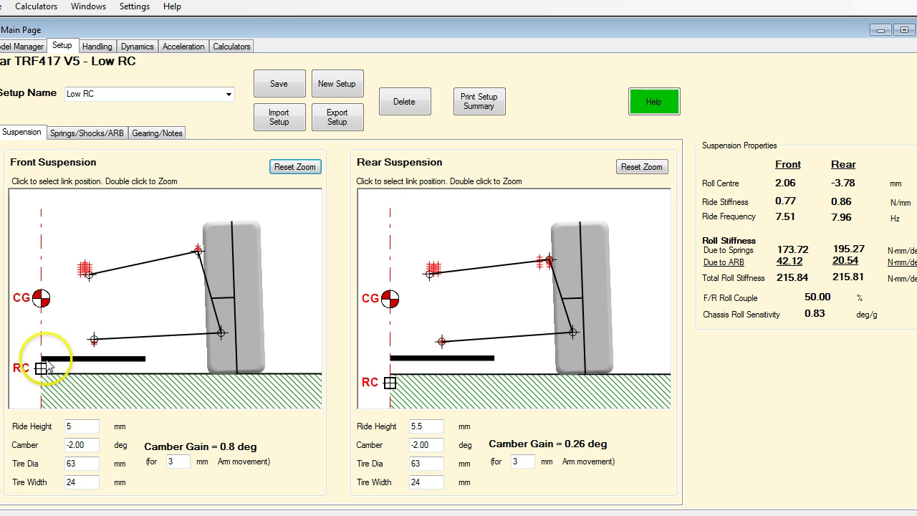
left_click(81, 264)
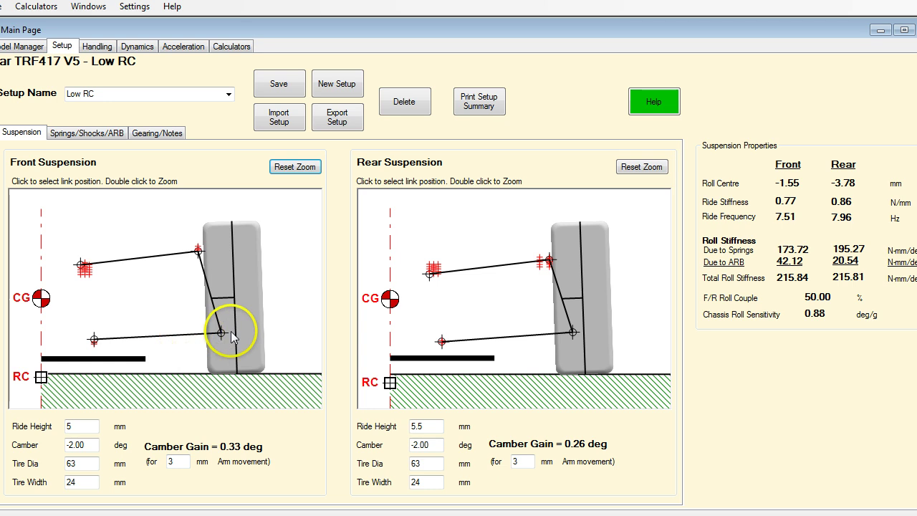
left_click(95, 345)
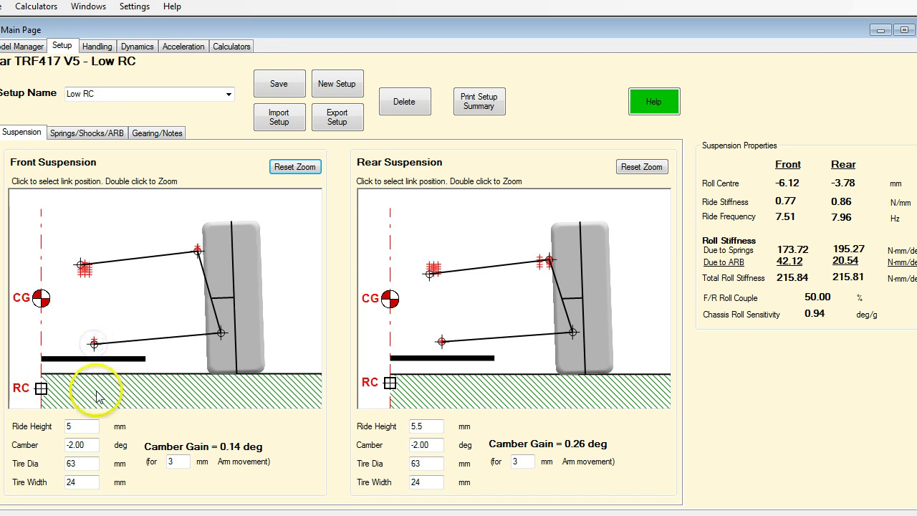
double_click(96, 348)
left_click(93, 337)
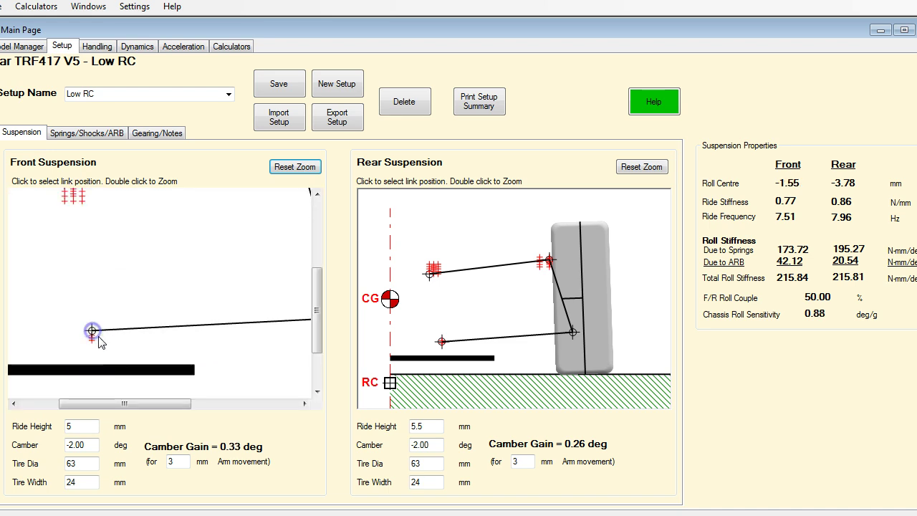
left_click(94, 341)
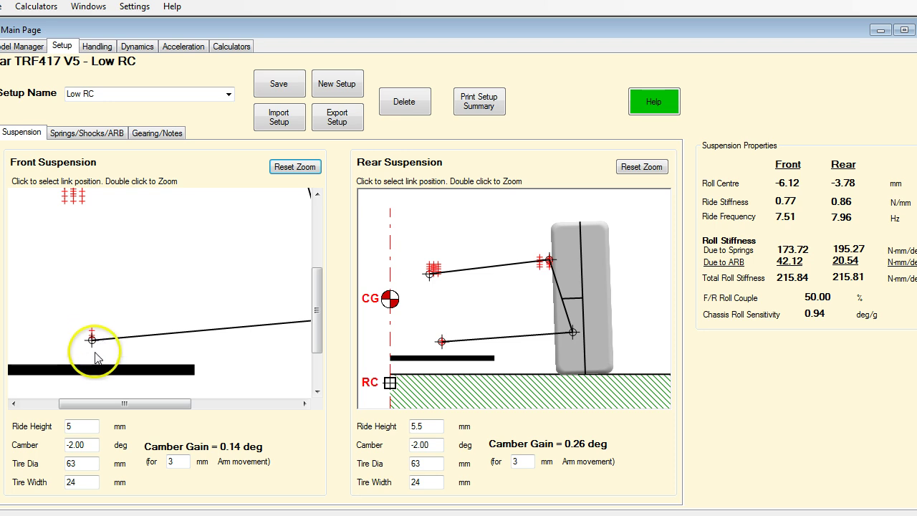
- Leave the front lower link in its upper hole, save the Low RC setup, and go to Dynamics
left_click(288, 171)
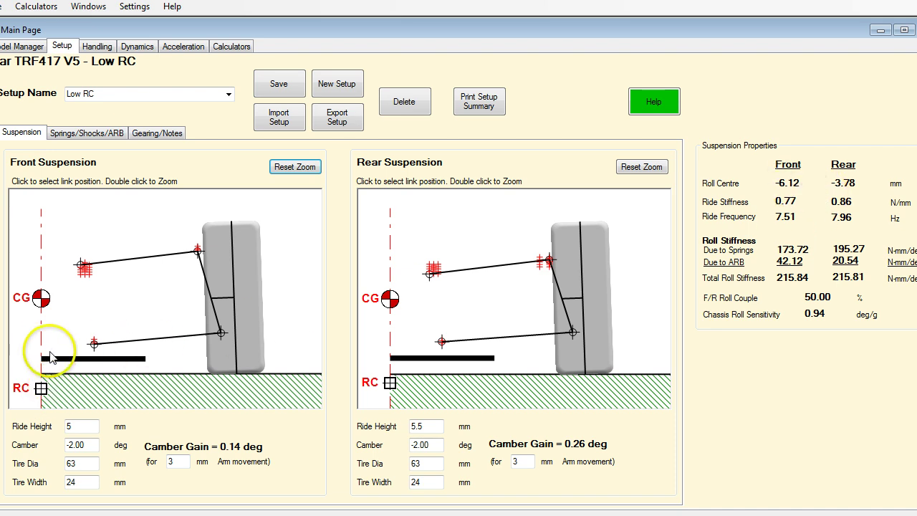
double_click(83, 269)
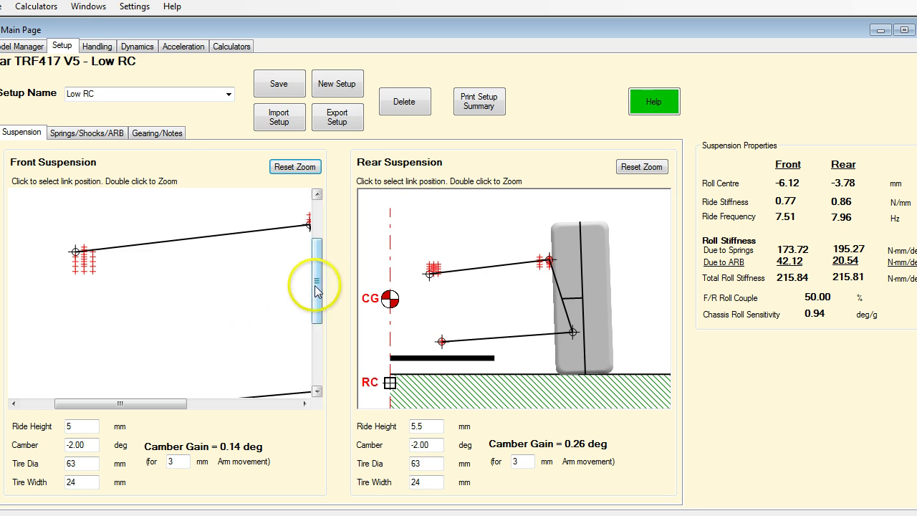
left_click_drag(317, 282, 312, 331)
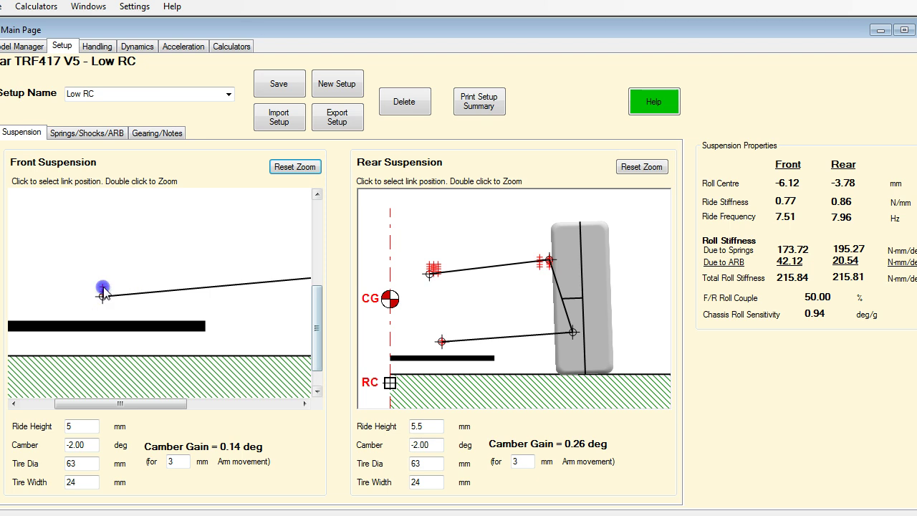
left_click(103, 287)
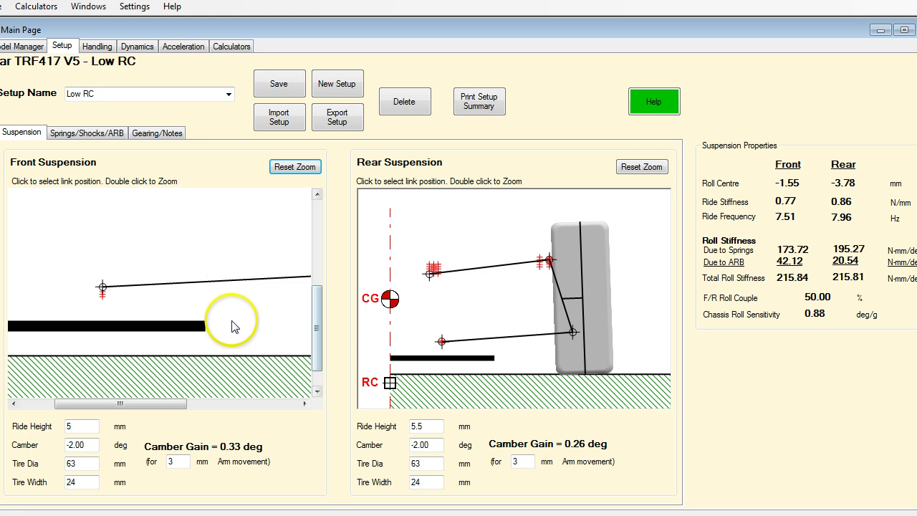
left_click(278, 85)
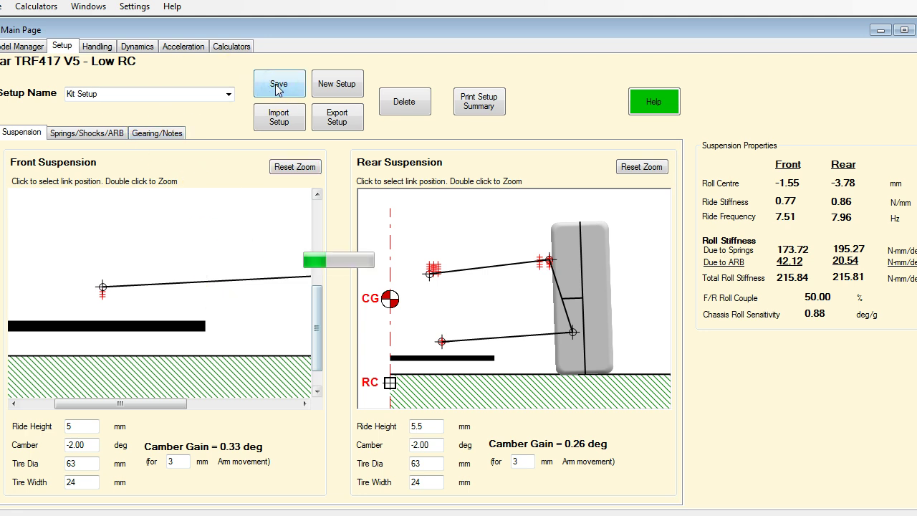
left_click(137, 48)
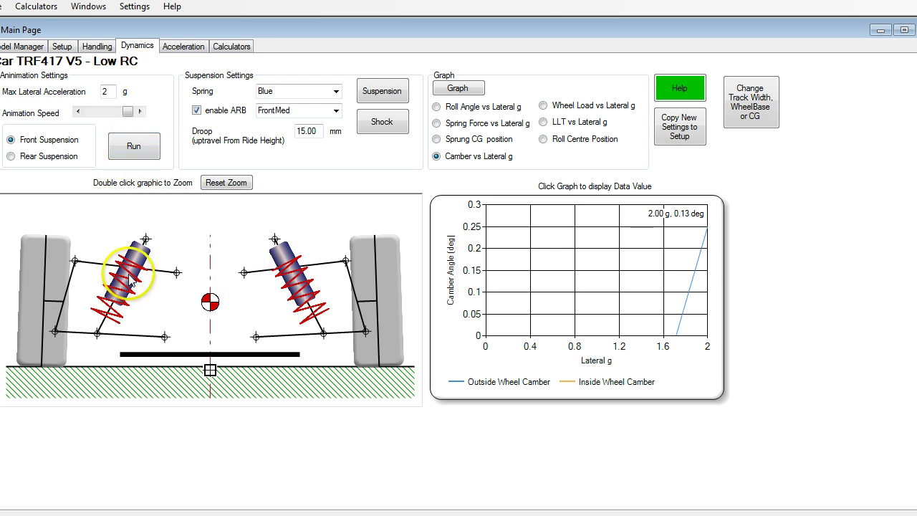
- Review the front suspension geometry, then run the roll simulation to 2 g (0.13 deg camber)
left_click(382, 88)
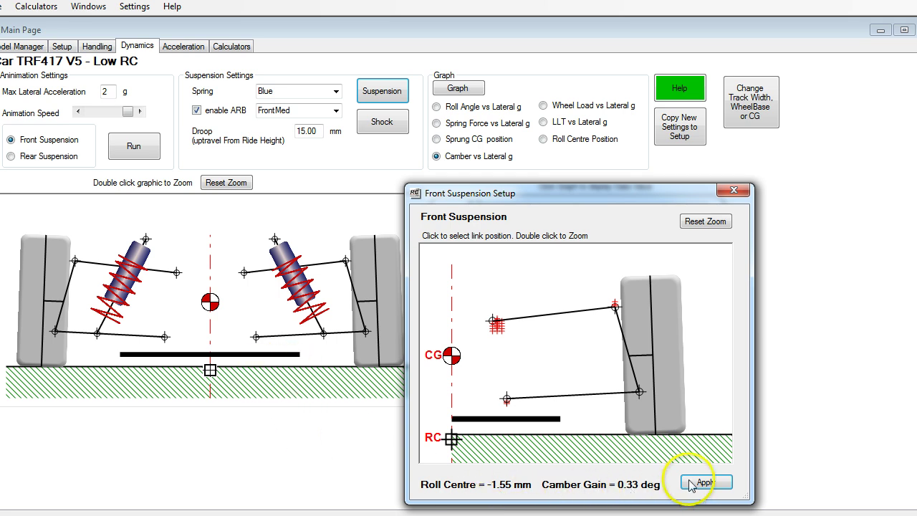
left_click(734, 190)
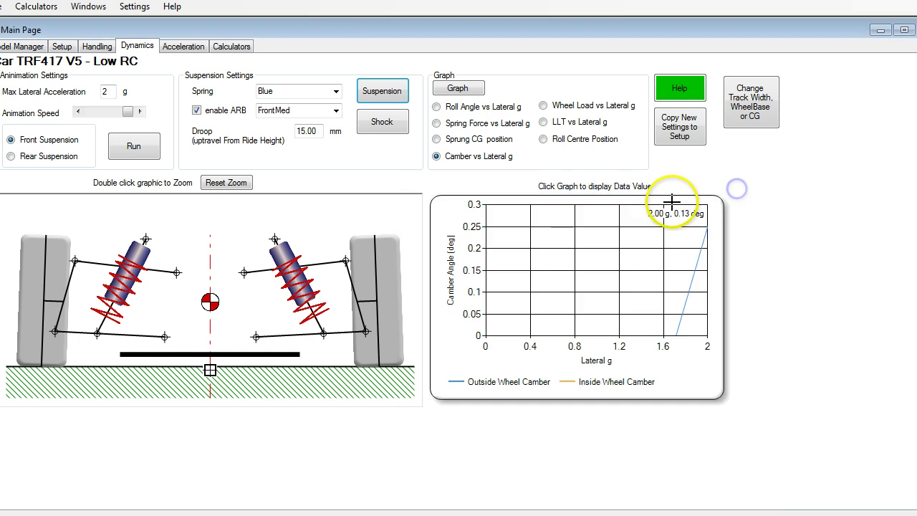
left_click(133, 147)
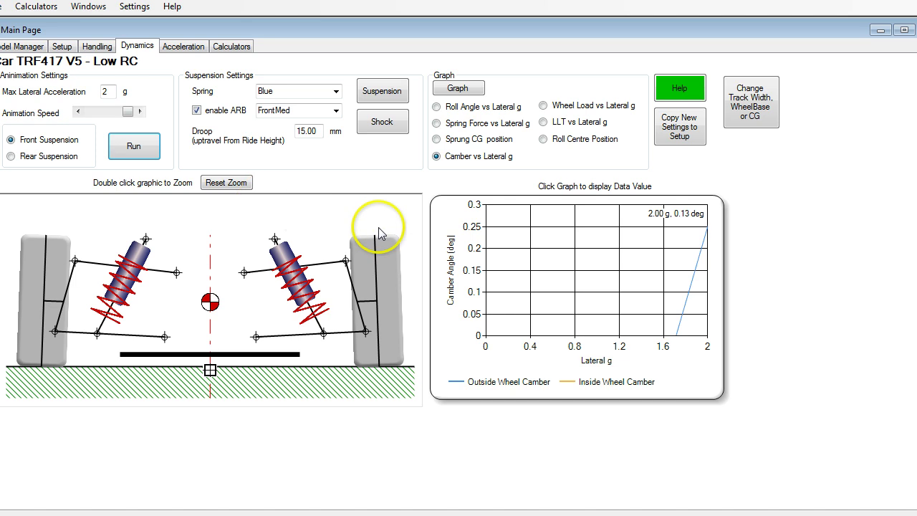
- Redraw camber vs lateral g, then chart roll angle vs lateral g (1.78 deg at 2 g)
left_click(457, 87)
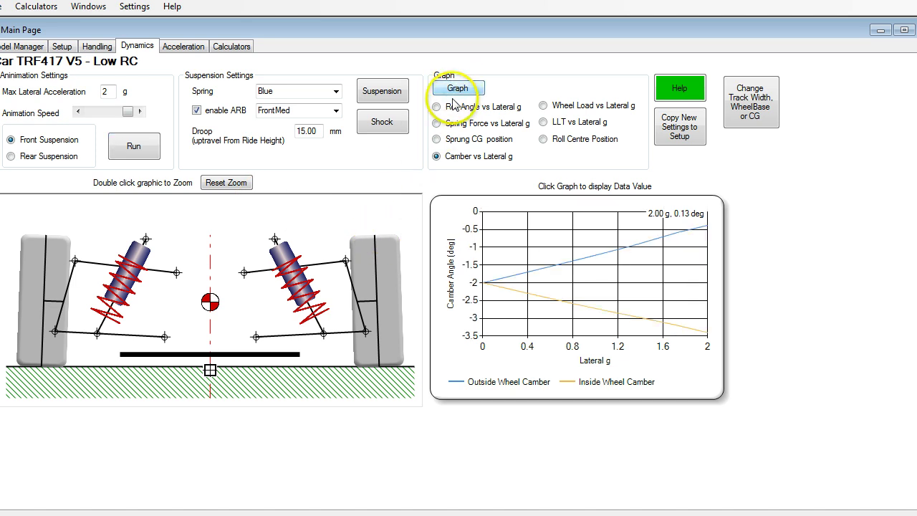
left_click(438, 106)
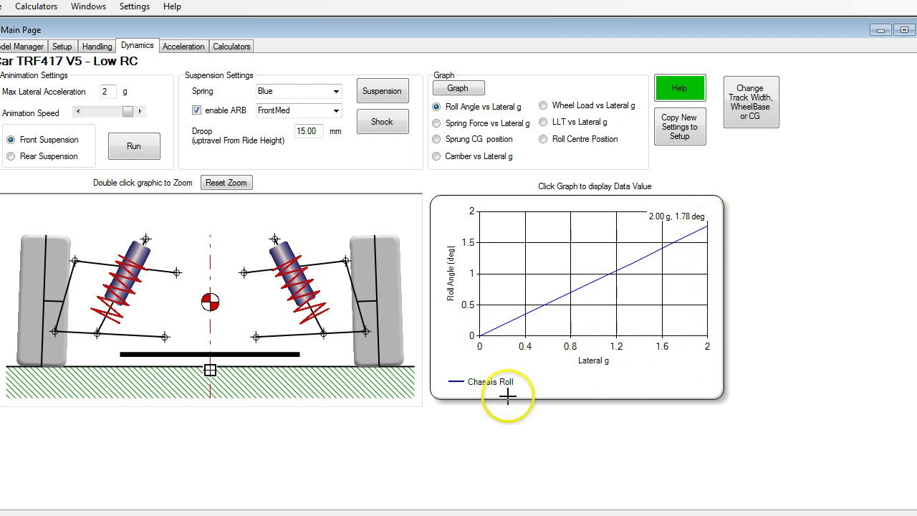
- Lower the front lower link's inner pivot one hole and apply it for a -6.12 mm roll centre
left_click(376, 91)
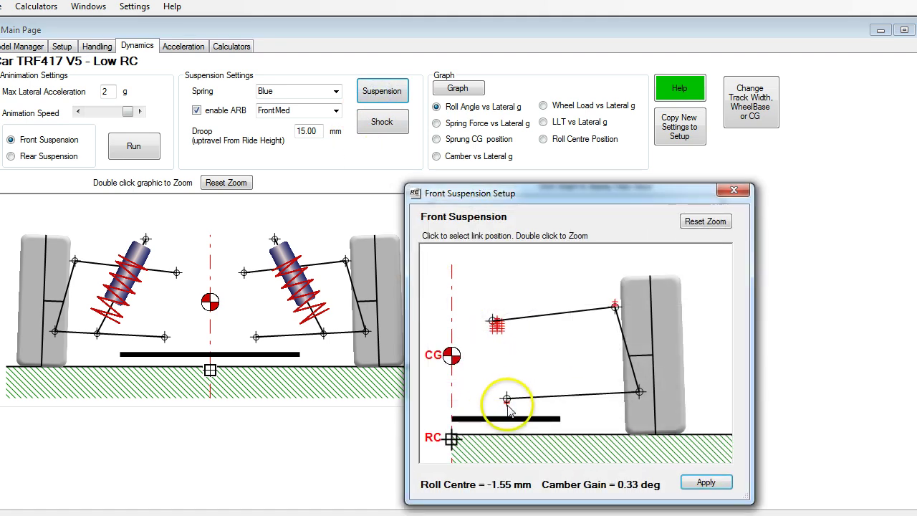
left_click_drag(507, 406, 511, 414)
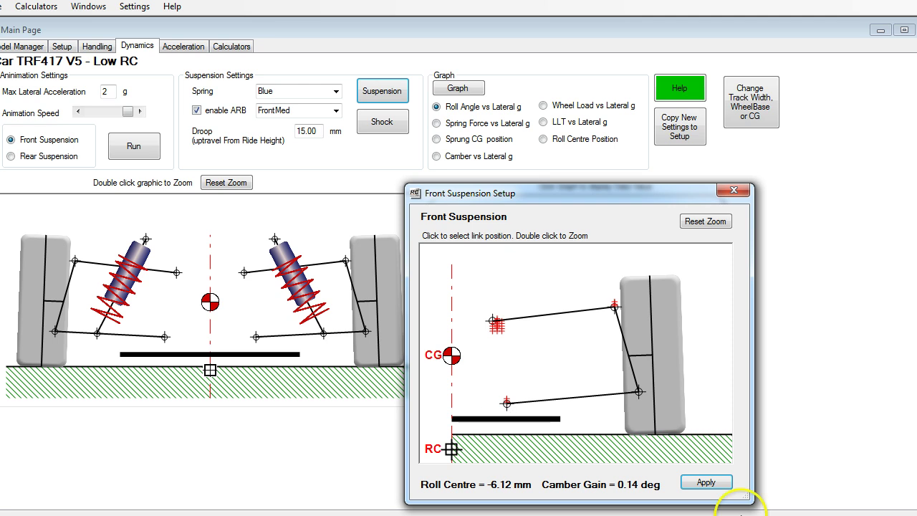
left_click(704, 482)
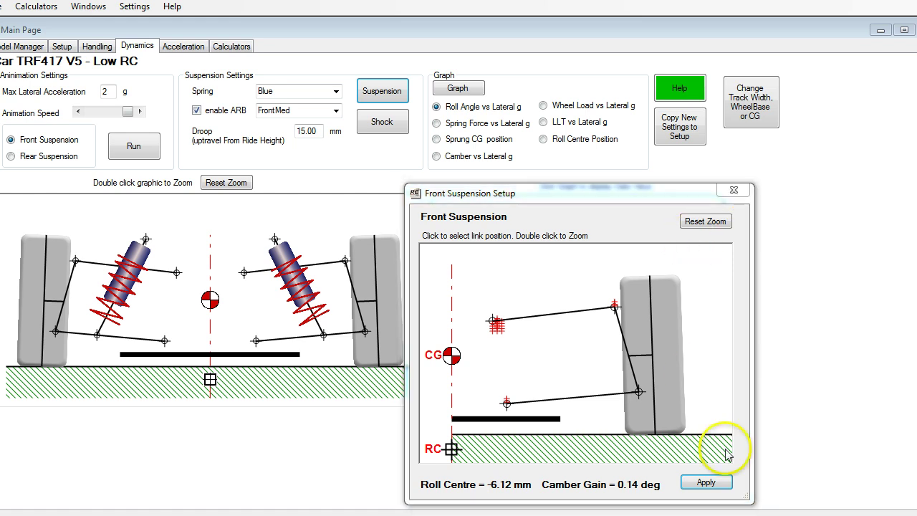
left_click(704, 483)
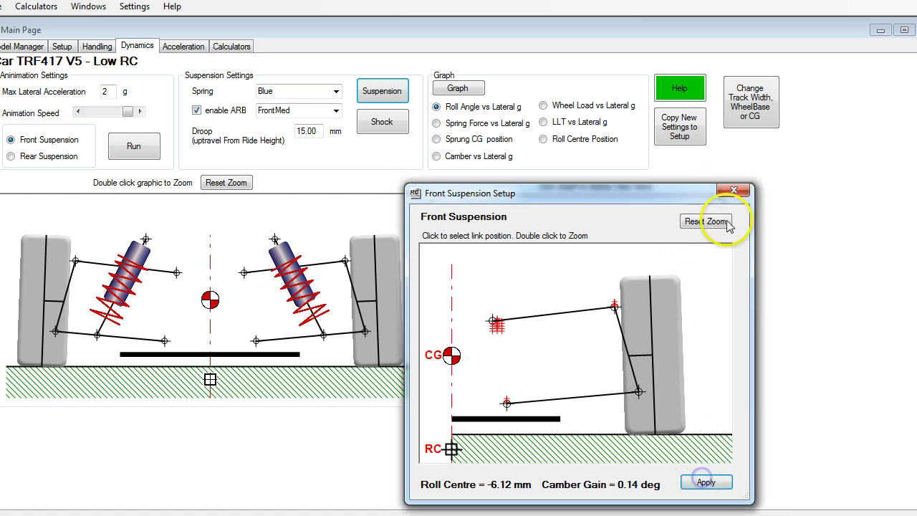
left_click(734, 190)
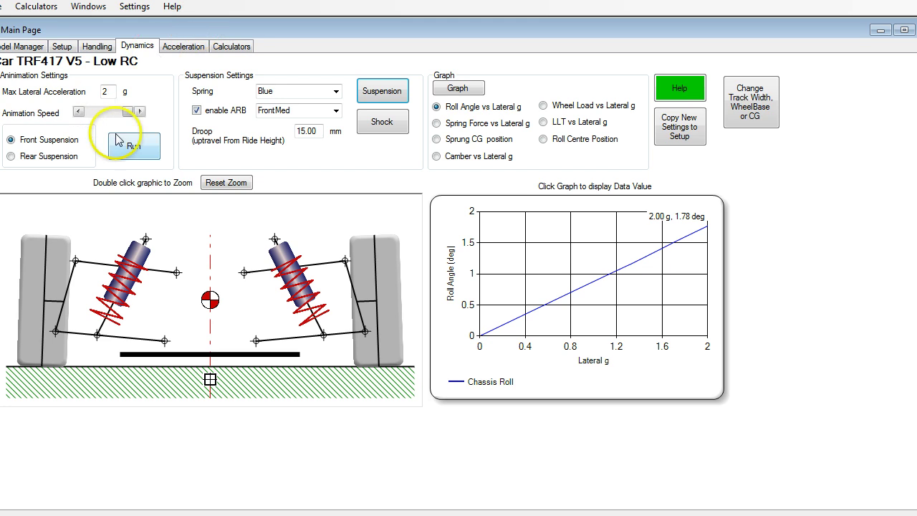
- Rerun the roll simulation and regenerate the graph, reading 1.87 deg roll at 2 g
left_click(117, 140)
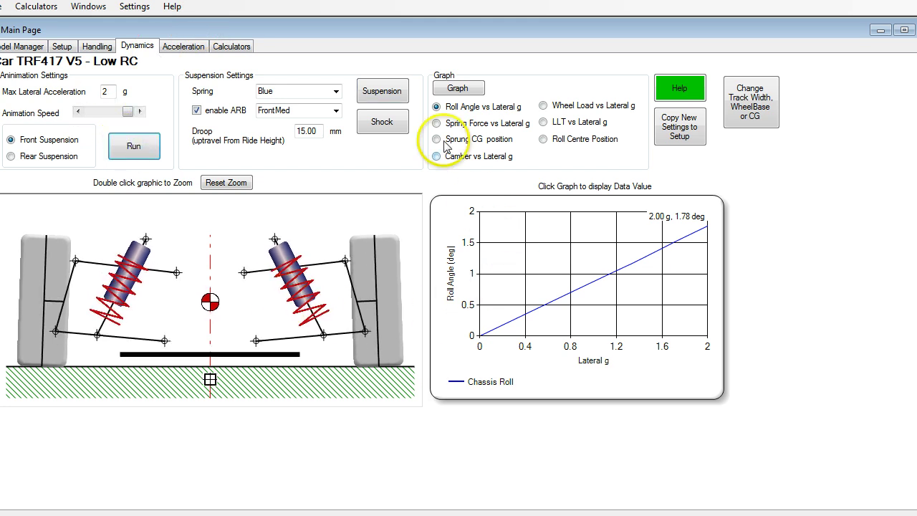
left_click(456, 90)
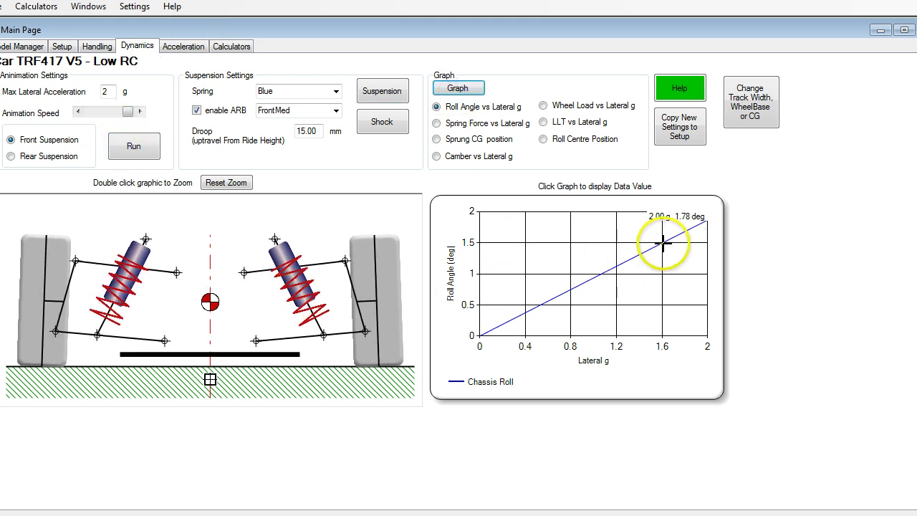
left_click(706, 222)
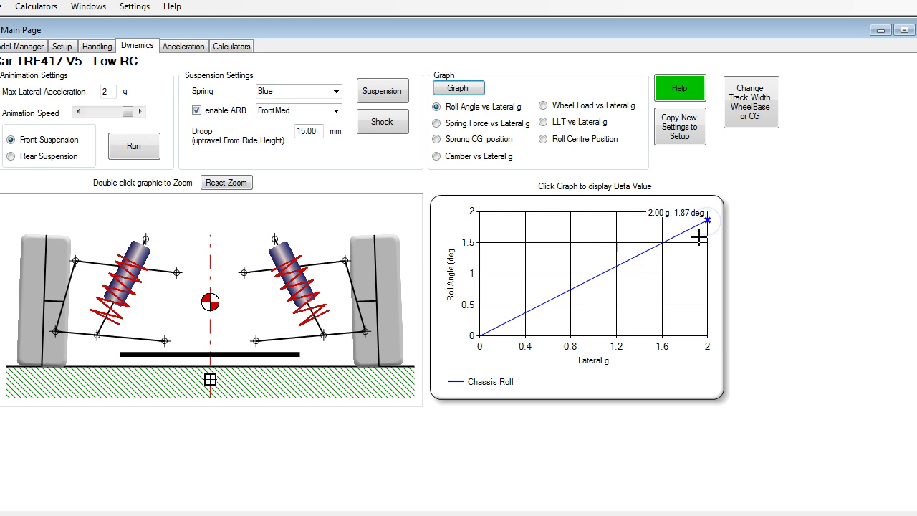
left_click(670, 267)
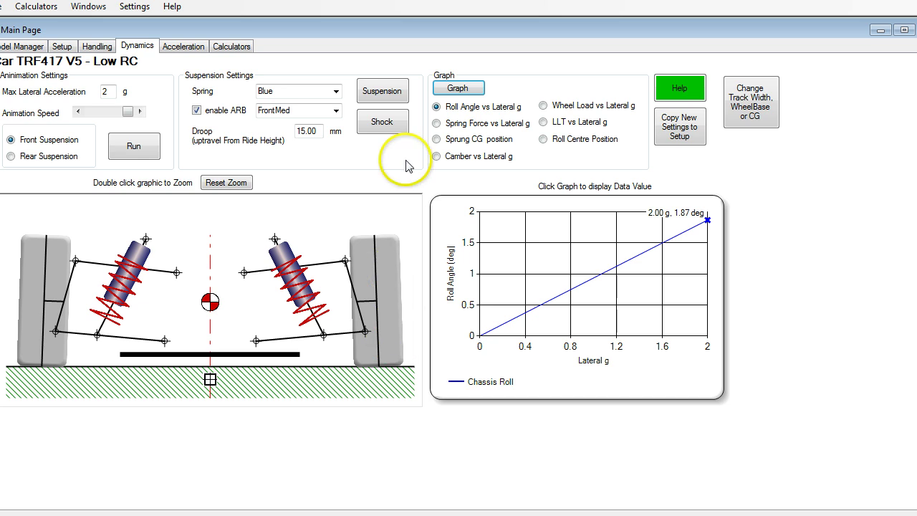
- Restore the front lower link to its upper hole (-1.55 mm roll centre), rerun, and chart camber vs lateral g
left_click(396, 92)
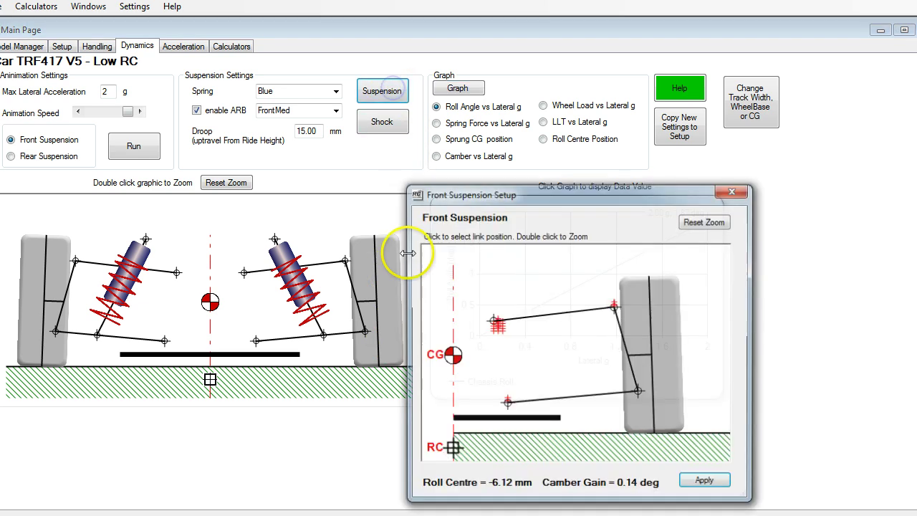
left_click(506, 399)
left_click(705, 481)
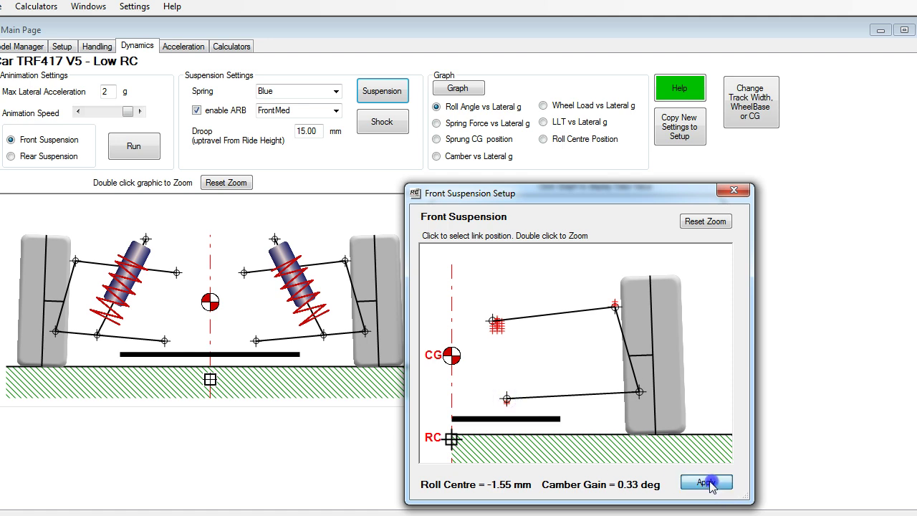
left_click(744, 191)
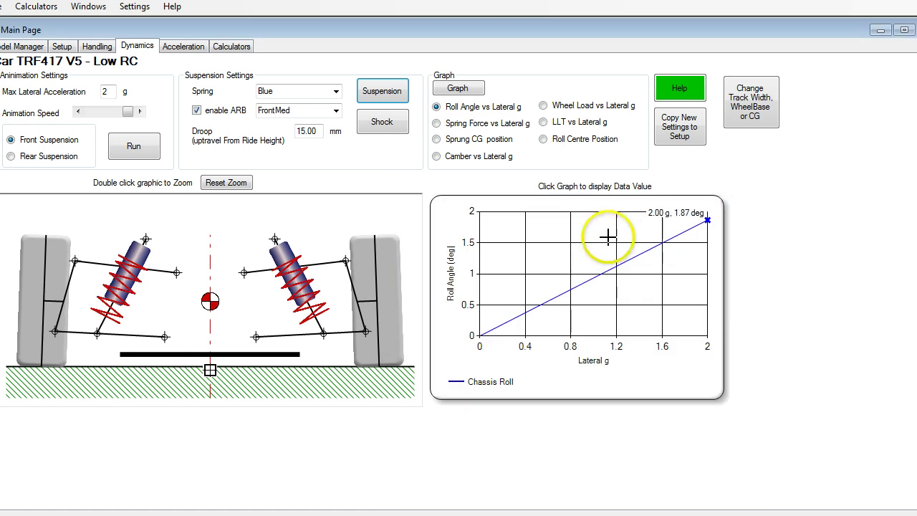
left_click(133, 142)
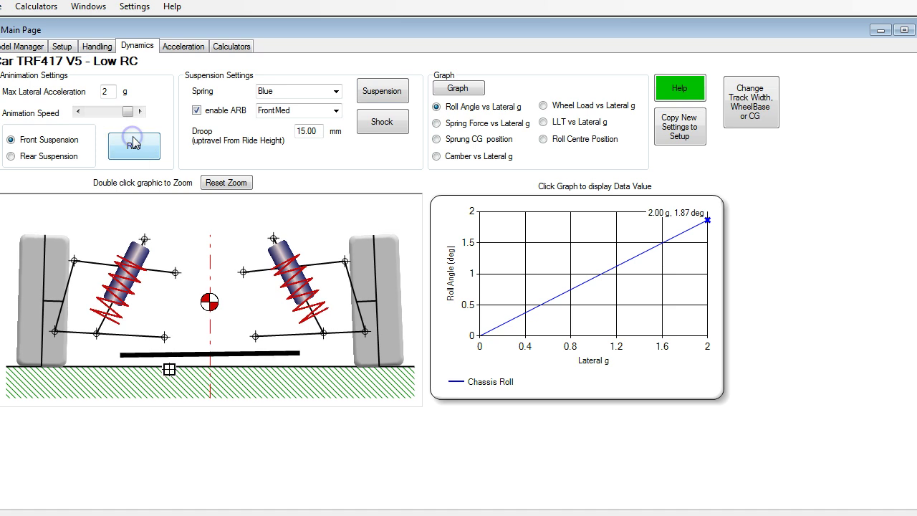
left_click(438, 156)
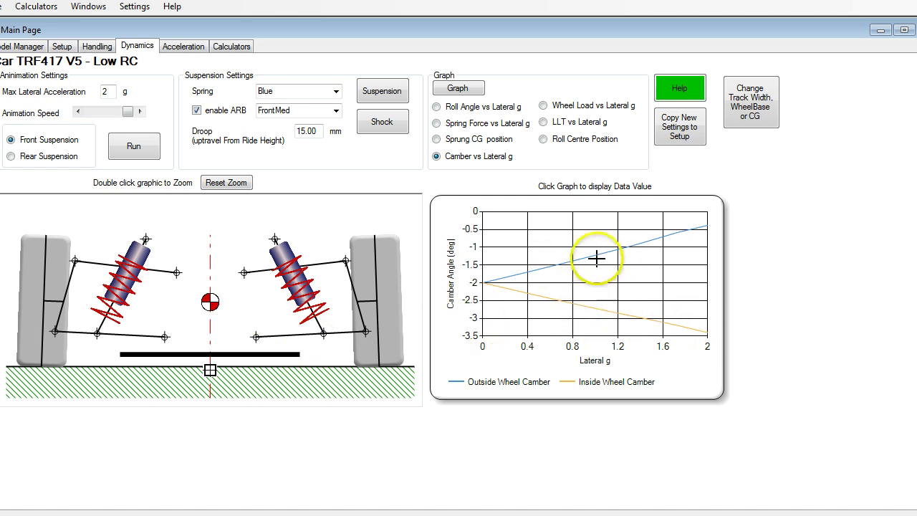
- Regenerate the camber graph and read -0.39 deg outside camber at 1.99 g
left_click(453, 101)
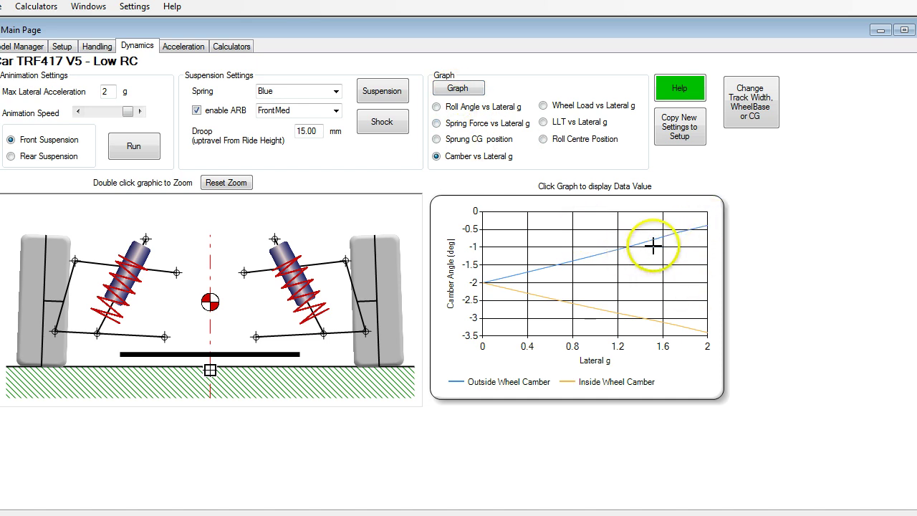
left_click(707, 225)
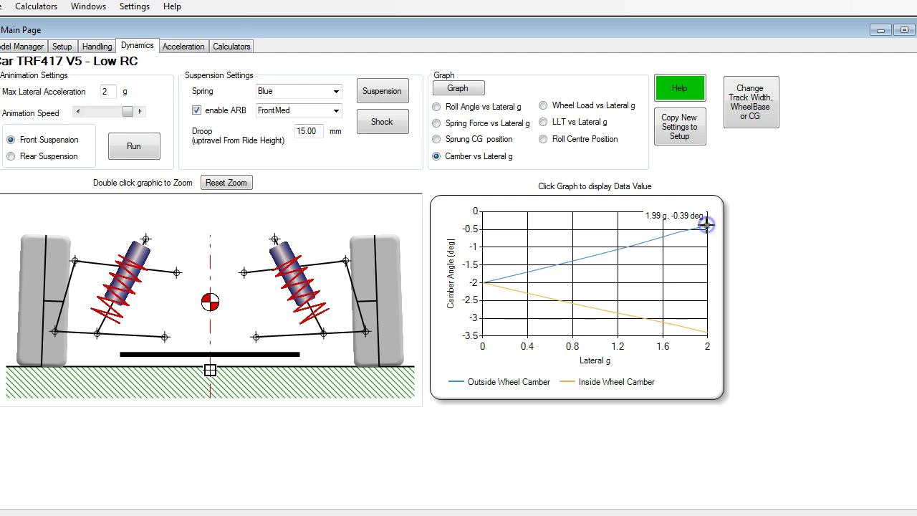
left_click(689, 224)
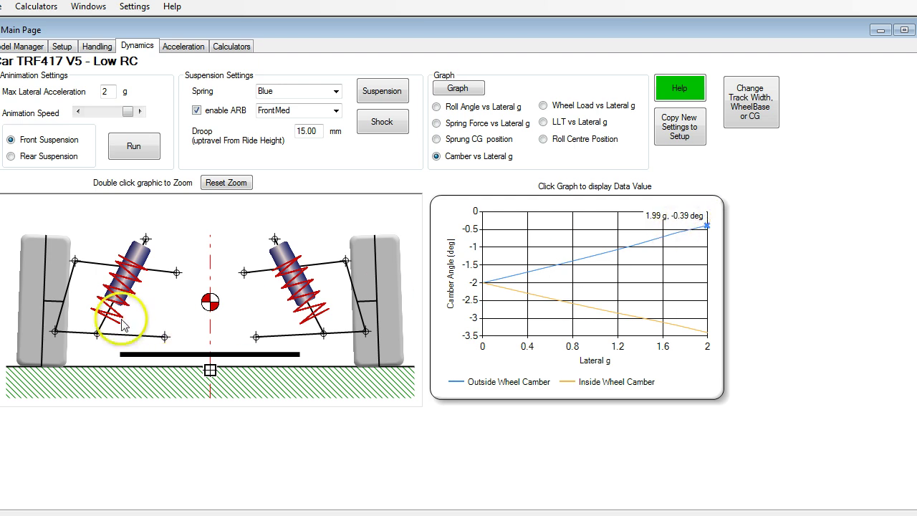
- Zoom in on the left lower link, adjust animation speed, and replay the roll animation
double_click(34, 373)
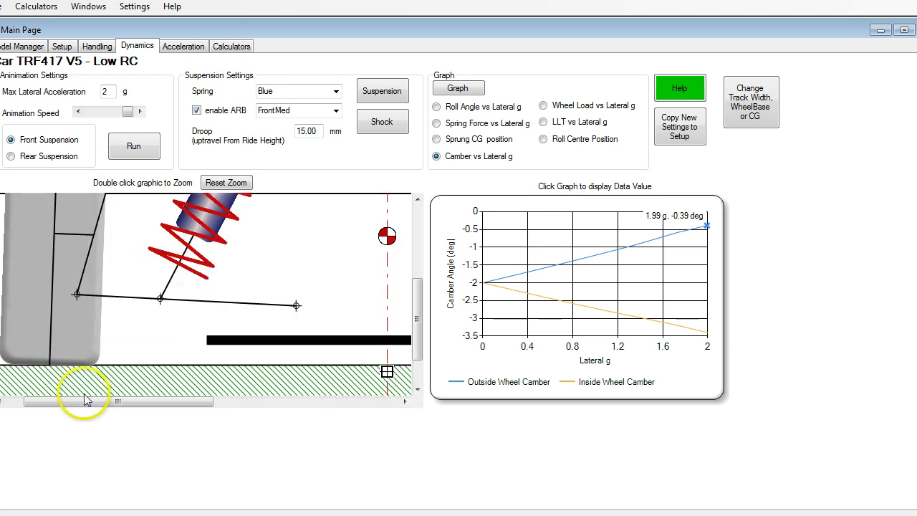
left_click_drag(82, 400, 102, 401)
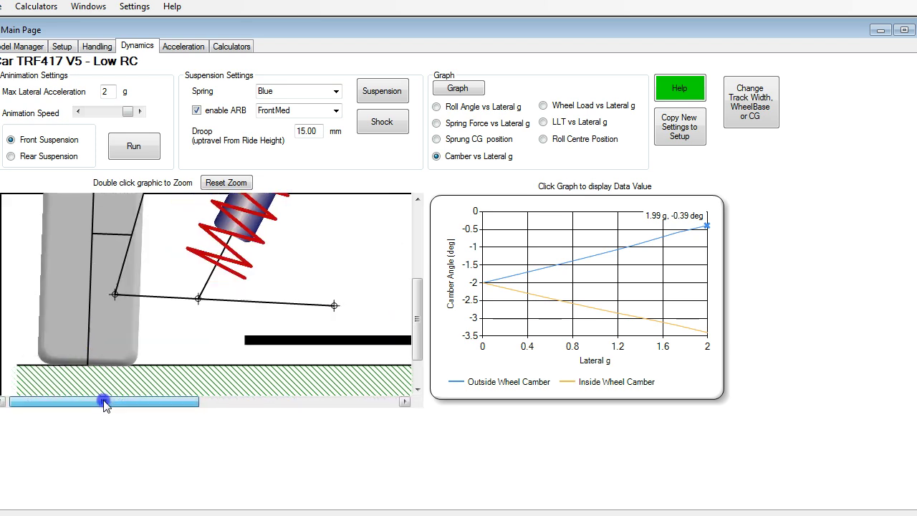
left_click(127, 112)
left_click(126, 149)
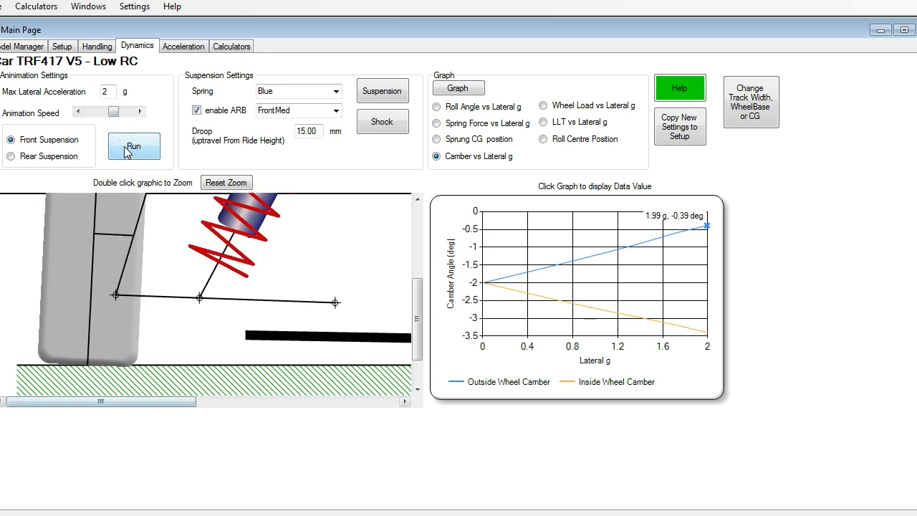
left_click(128, 147)
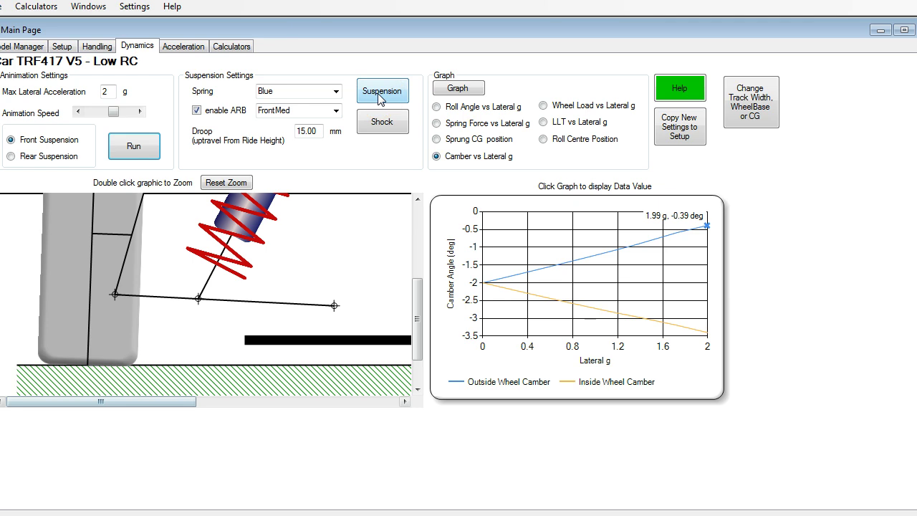
- Move the front lower link's inner pivot down for a -6.12 mm roll centre and rerun the simulation
left_click(235, 181)
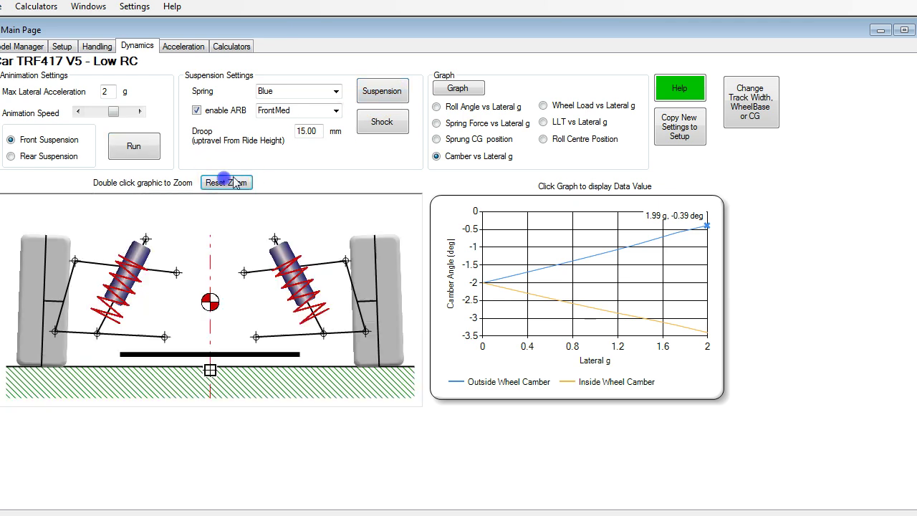
left_click(382, 93)
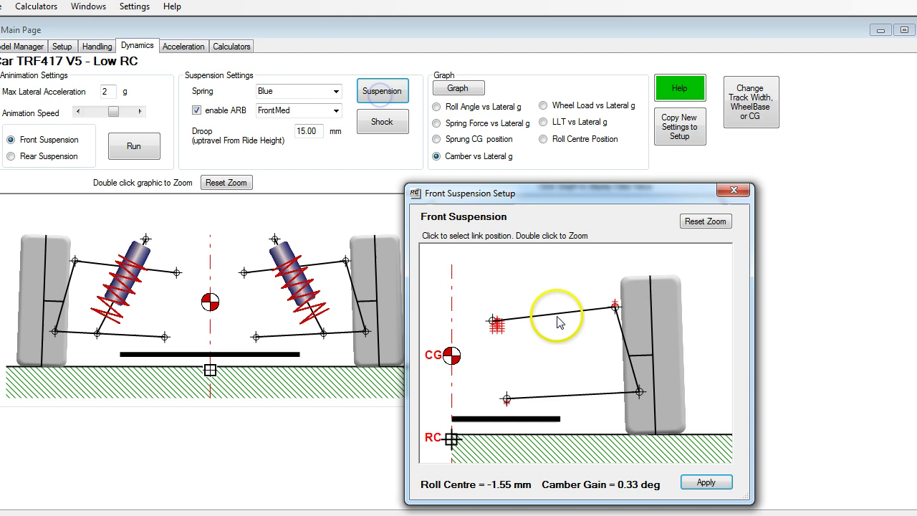
left_click(508, 405)
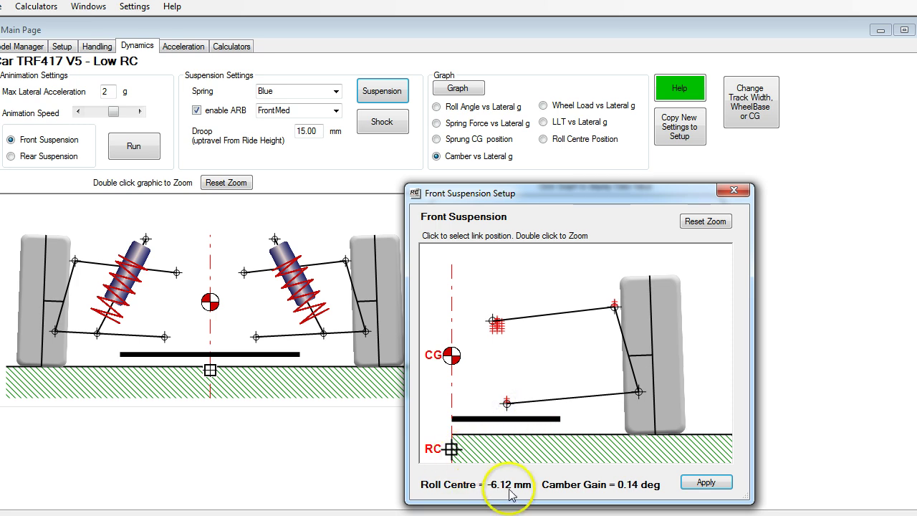
left_click(697, 483)
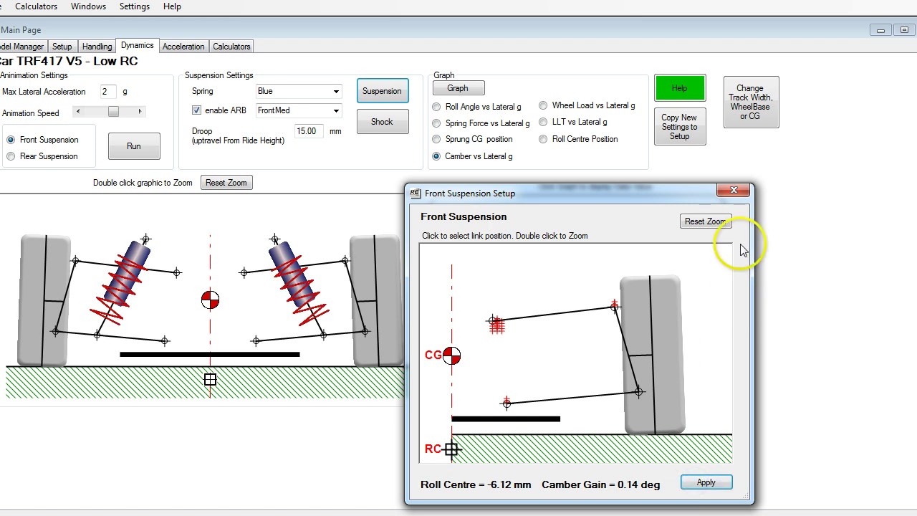
left_click(736, 191)
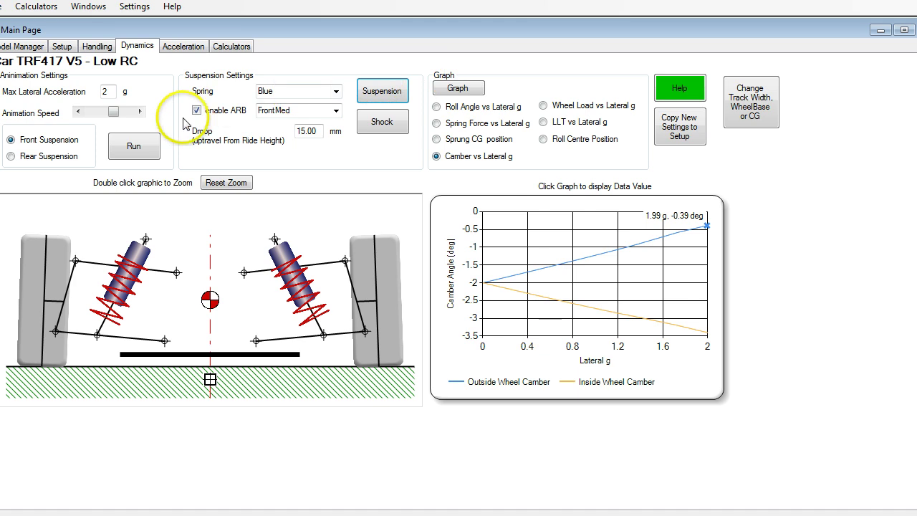
left_click(140, 151)
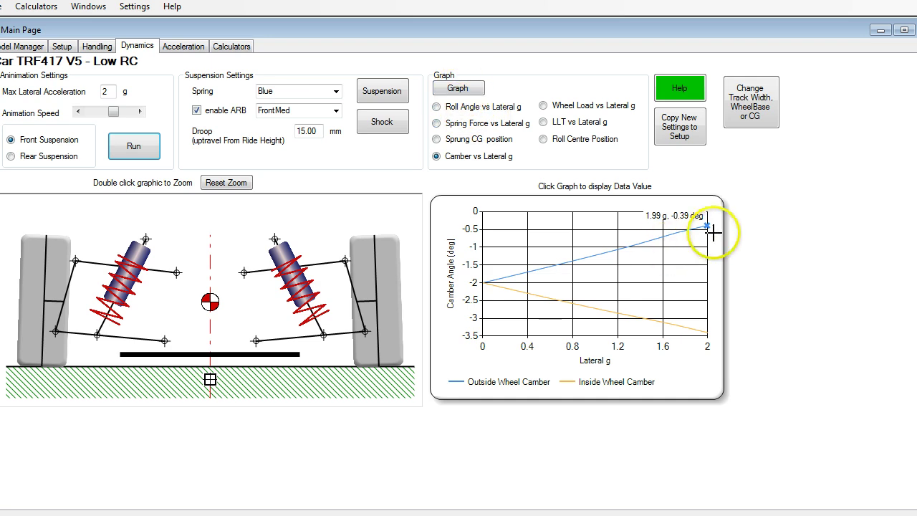
- Regenerate the camber graph, read -0.25 deg at 2.00 g, and switch to the Setup page
left_click(458, 87)
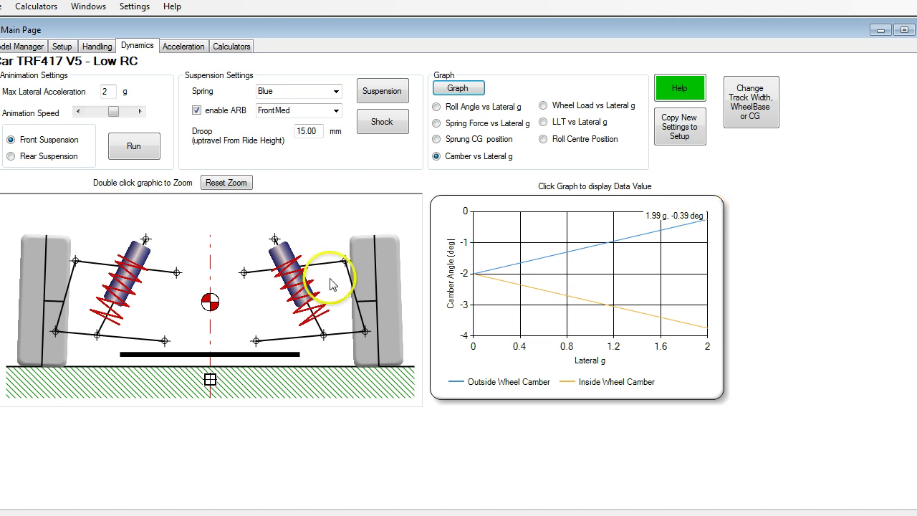
left_click(707, 217)
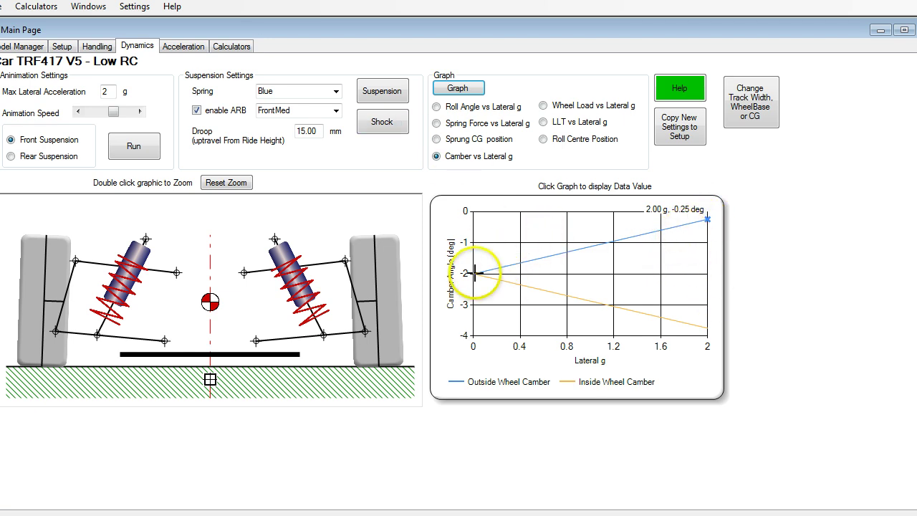
left_click(706, 224)
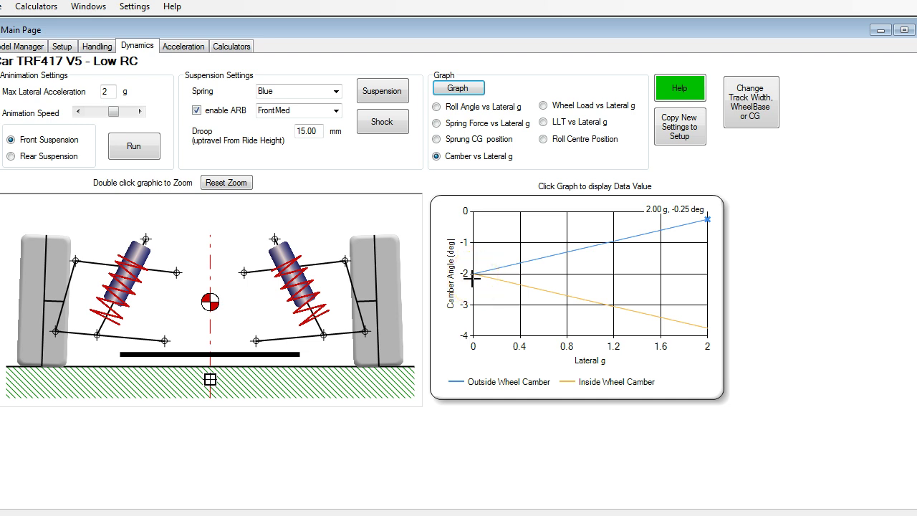
left_click(61, 46)
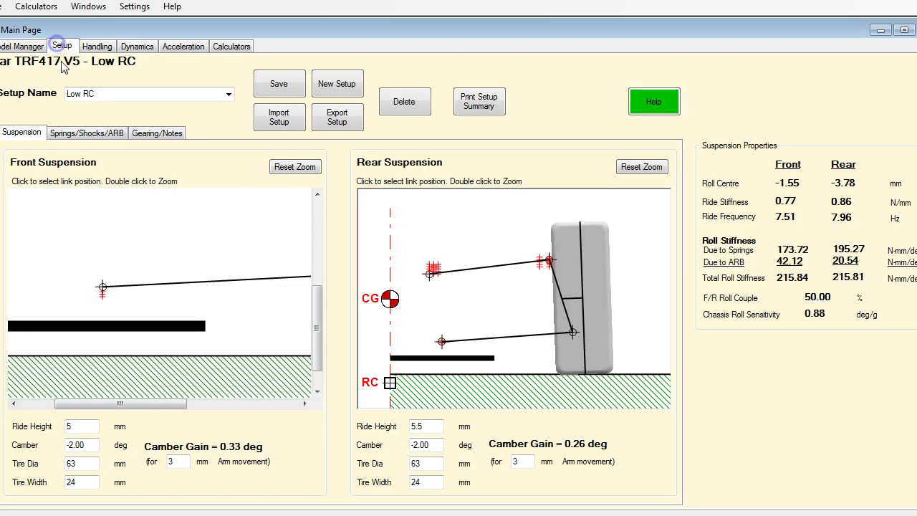
- Change front camber from -2.00 to -2.25 deg, save the setup, and return to Dynamics
left_click(295, 167)
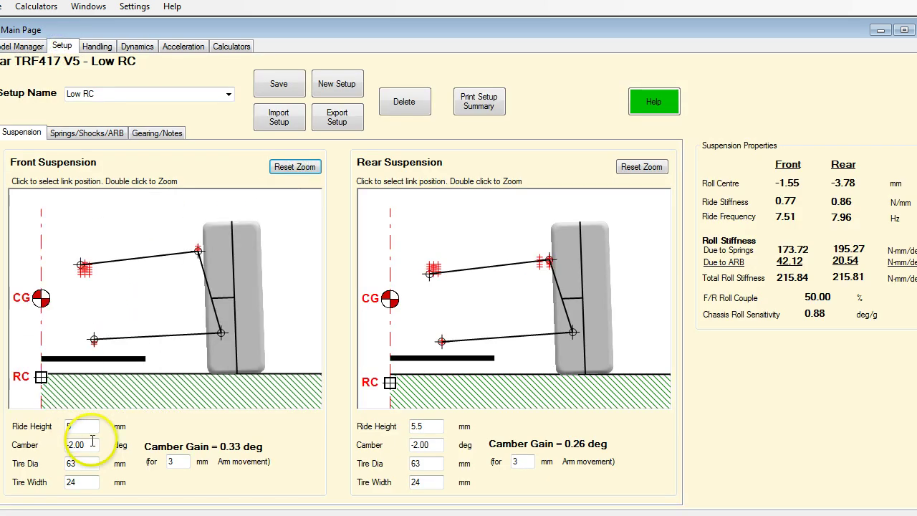
left_click_drag(89, 445, 68, 445)
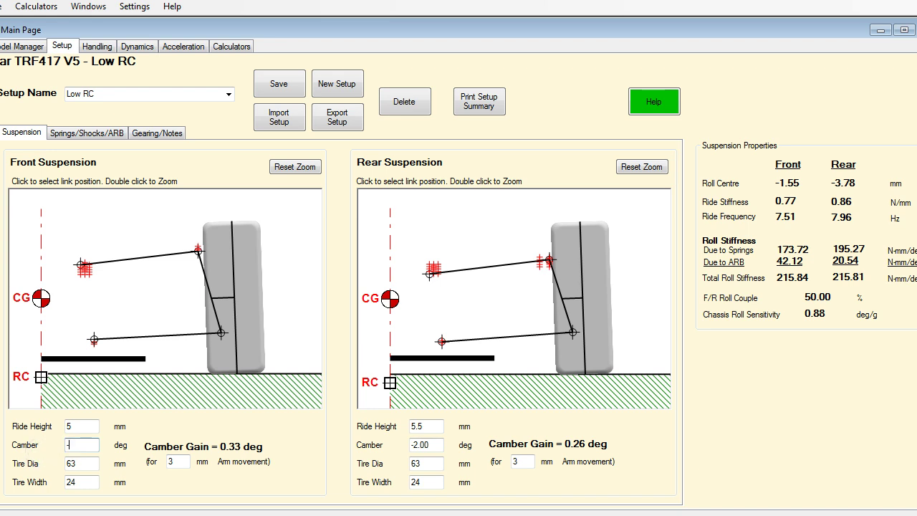
key("Tab")
left_click(154, 501)
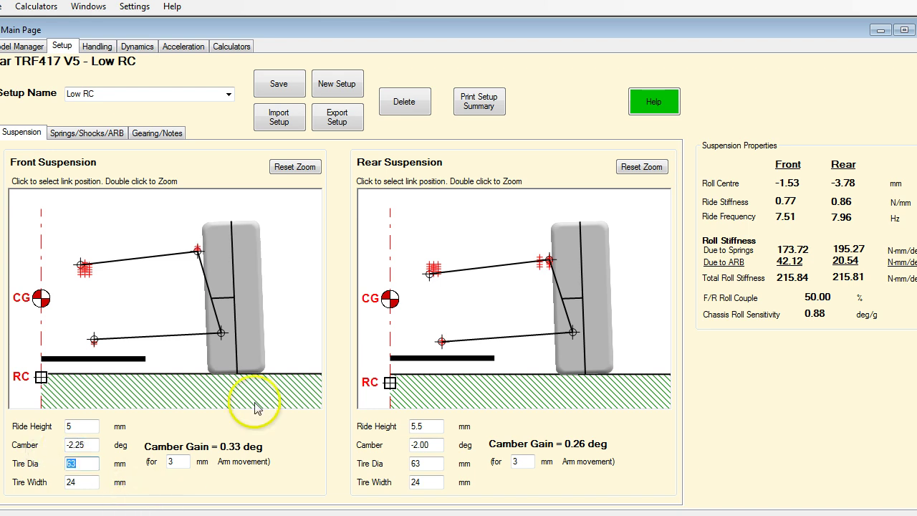
left_click(277, 87)
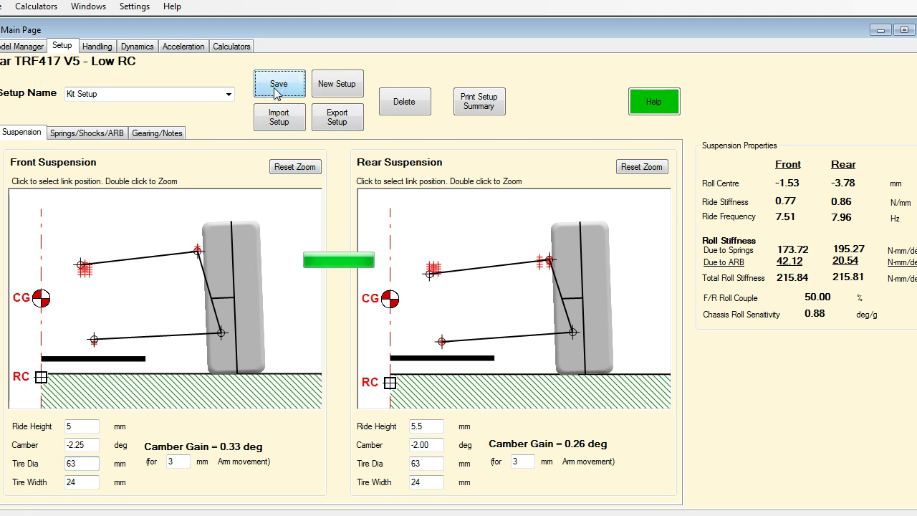
left_click(137, 45)
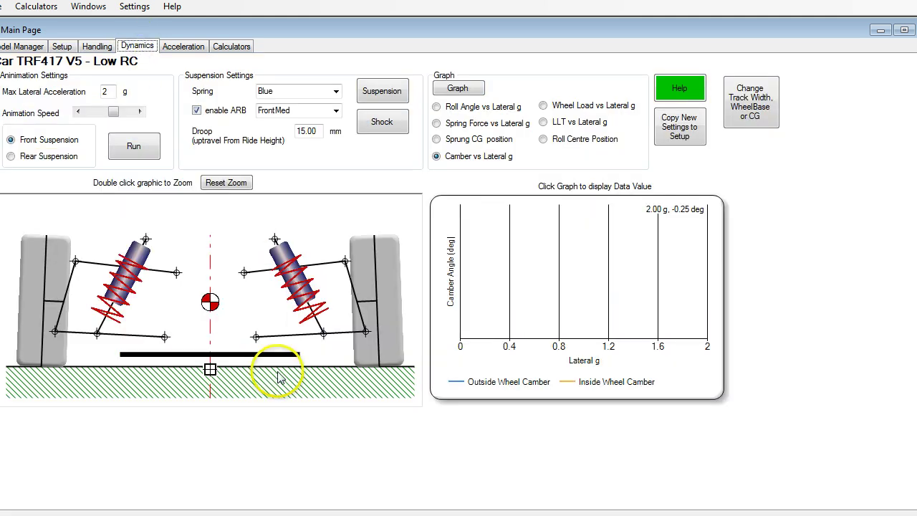
- Reapply the lowered inner-pivot position for the front lower link
left_click(384, 81)
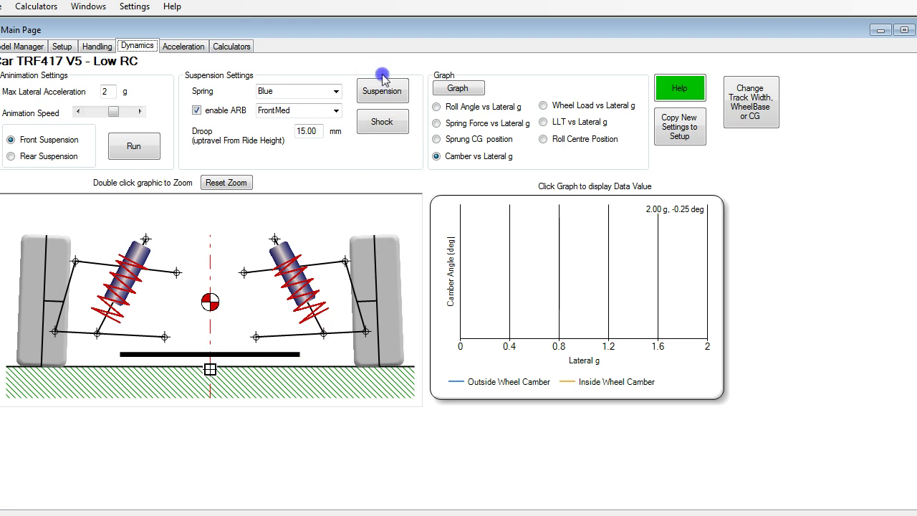
left_click_drag(490, 399, 507, 403)
double_click(516, 408)
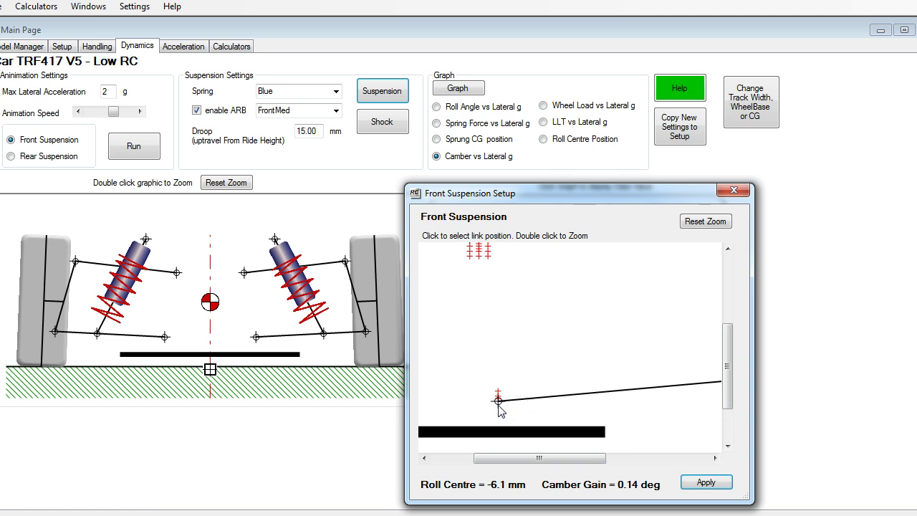
left_click(686, 482)
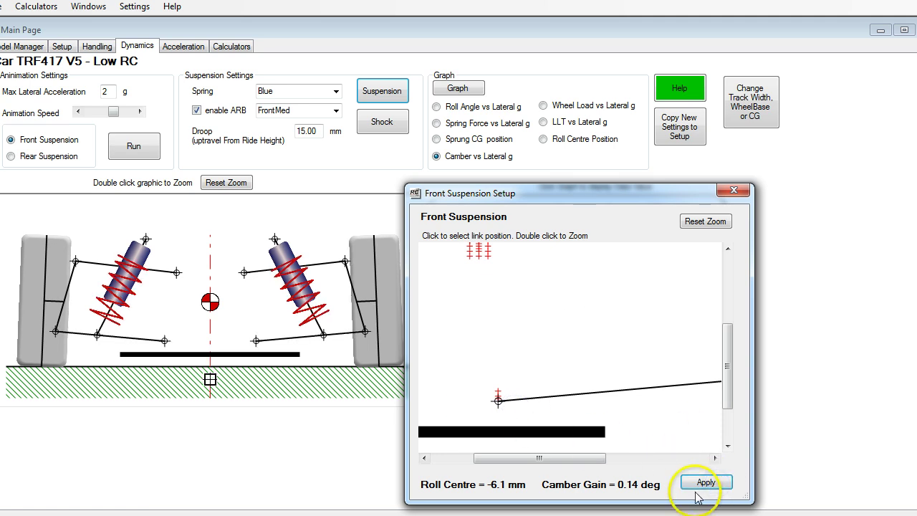
left_click(732, 191)
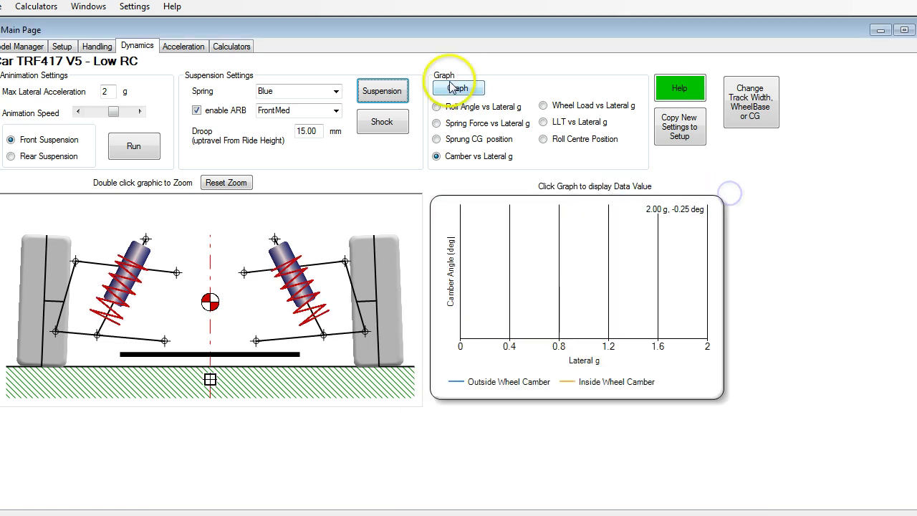
- Rerun the roll simulation and regenerate the camber graph, reading -0.50 deg at 1.99 g
left_click(133, 147)
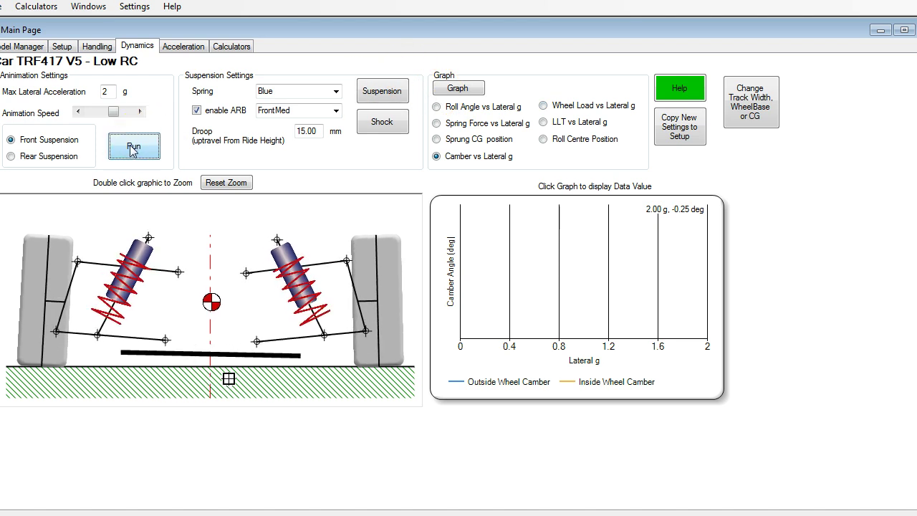
left_click(458, 88)
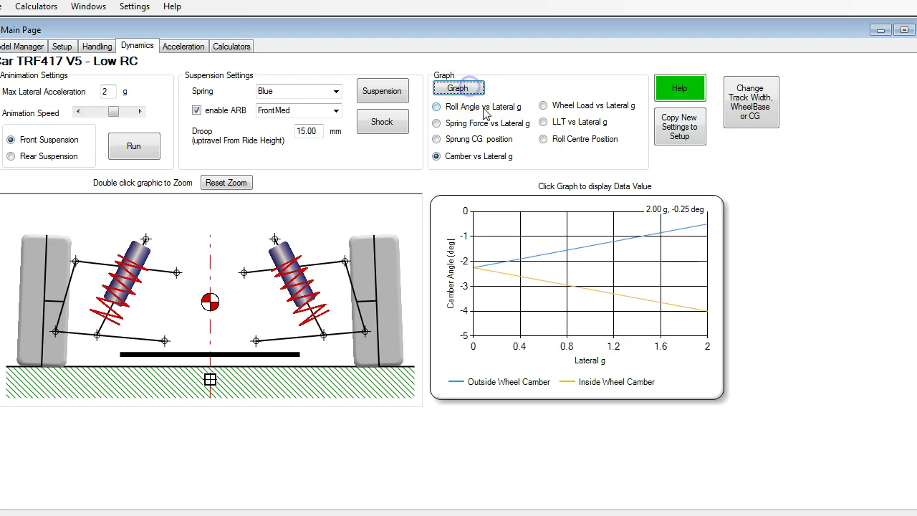
left_click(614, 255)
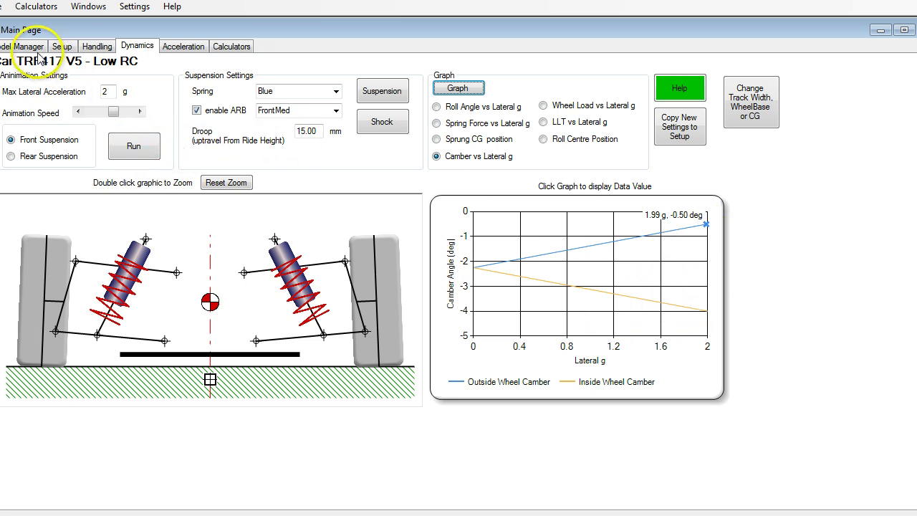
- Restore the front camber value to -2 on the setup page
left_click(65, 47)
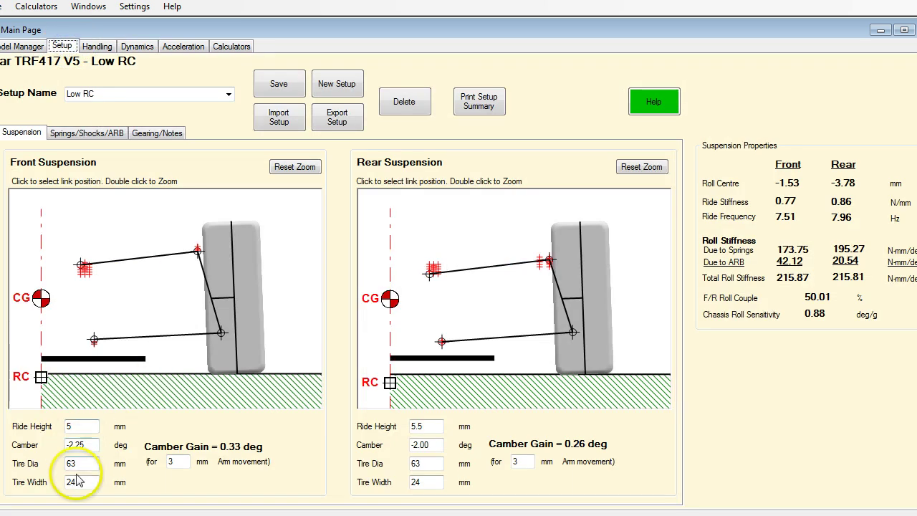
left_click_drag(83, 445, 44, 444)
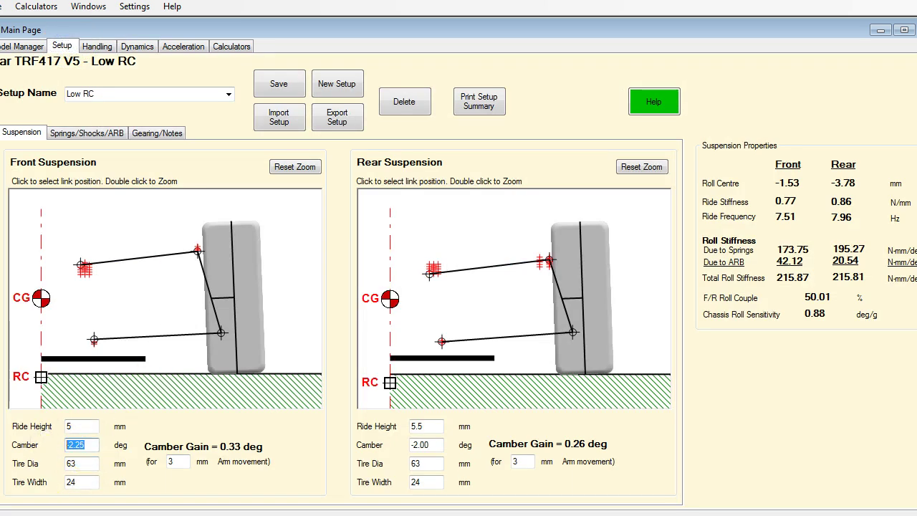
type("-2")
key("Tab")
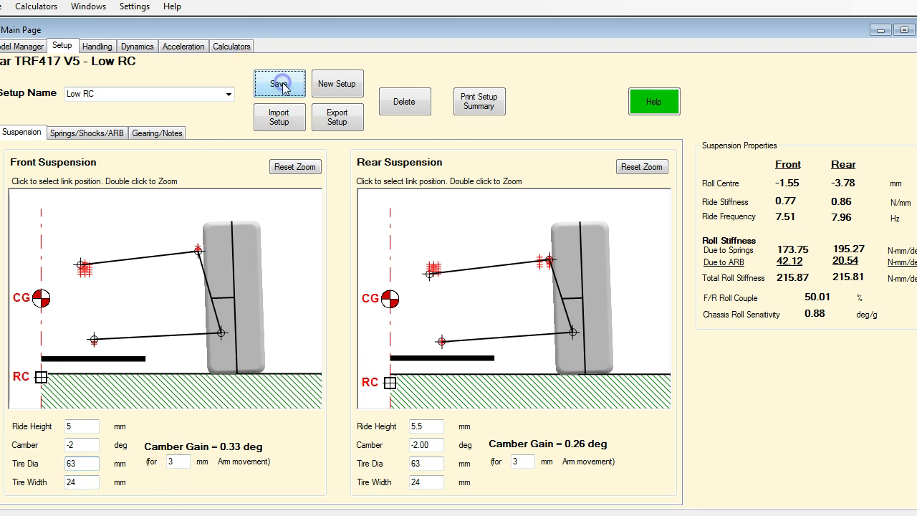
- Drop the front inner lower-link point one hole (roll centre -6.12 mm), rerun, and plot camber vs lateral g
left_click(137, 47)
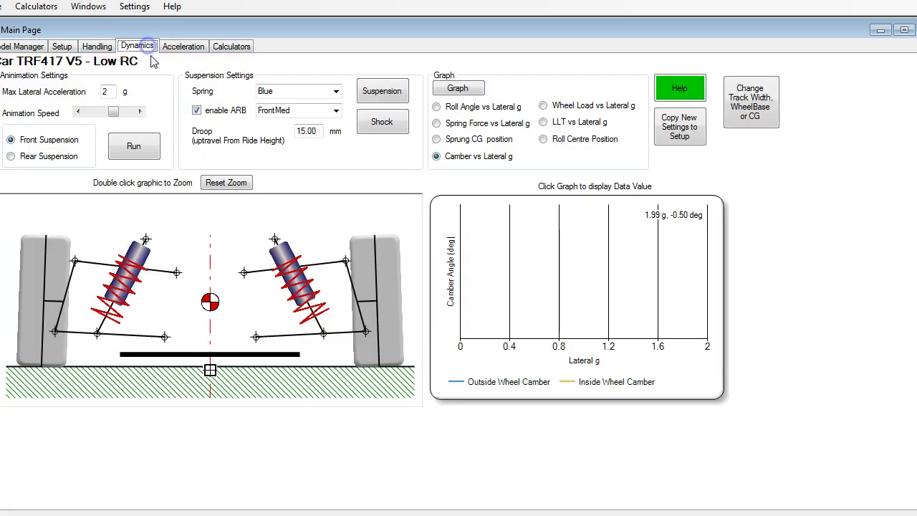
left_click(387, 98)
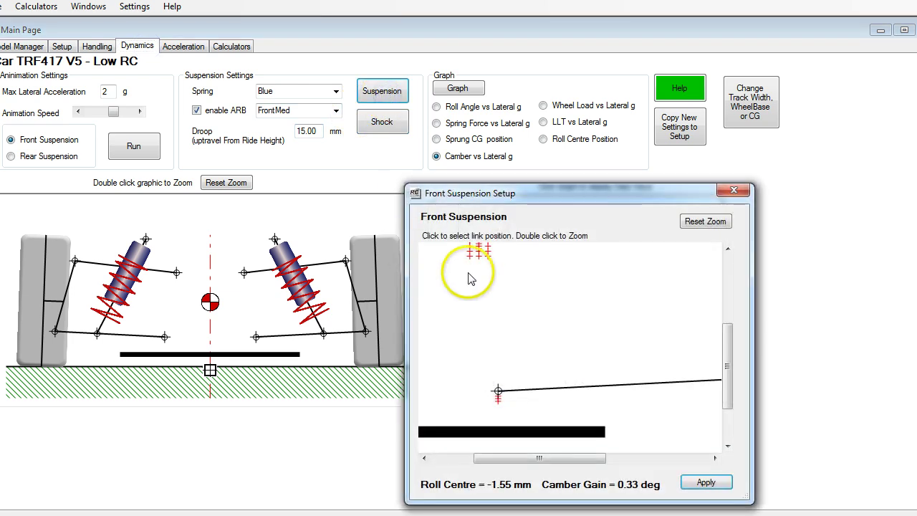
left_click(498, 403)
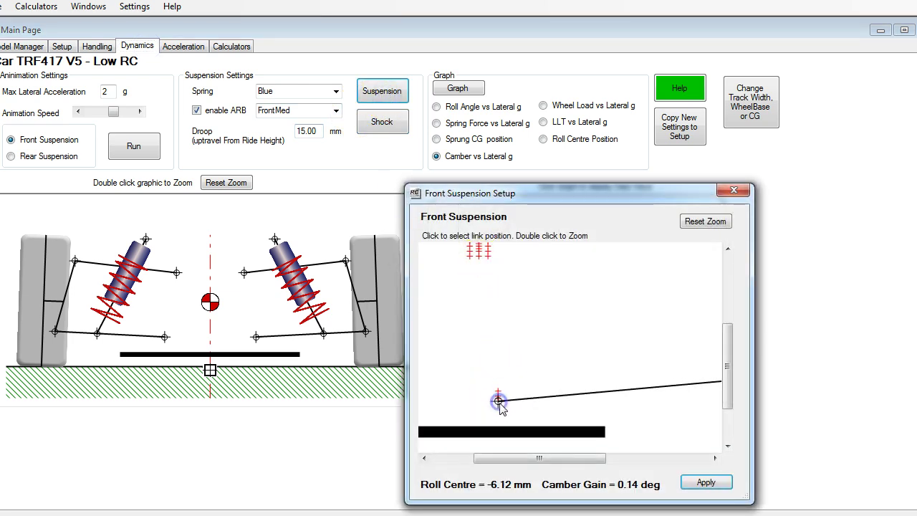
left_click(705, 482)
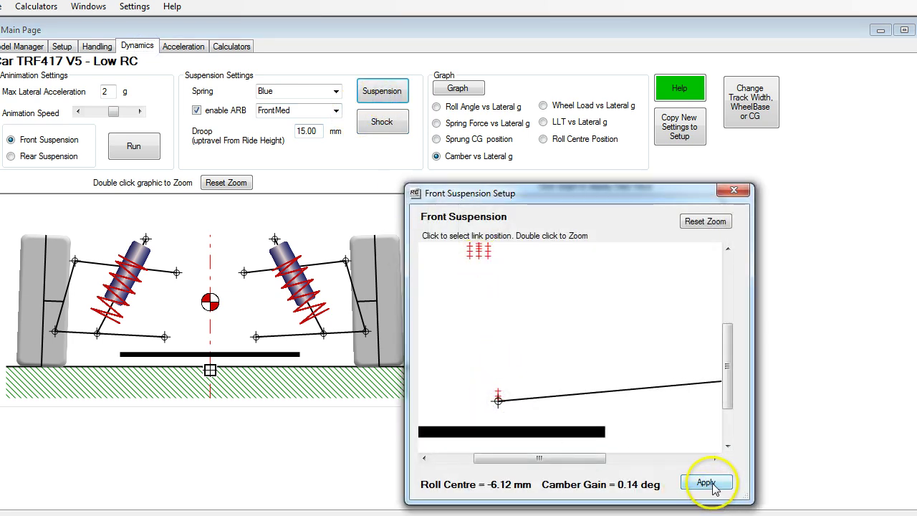
left_click(733, 190)
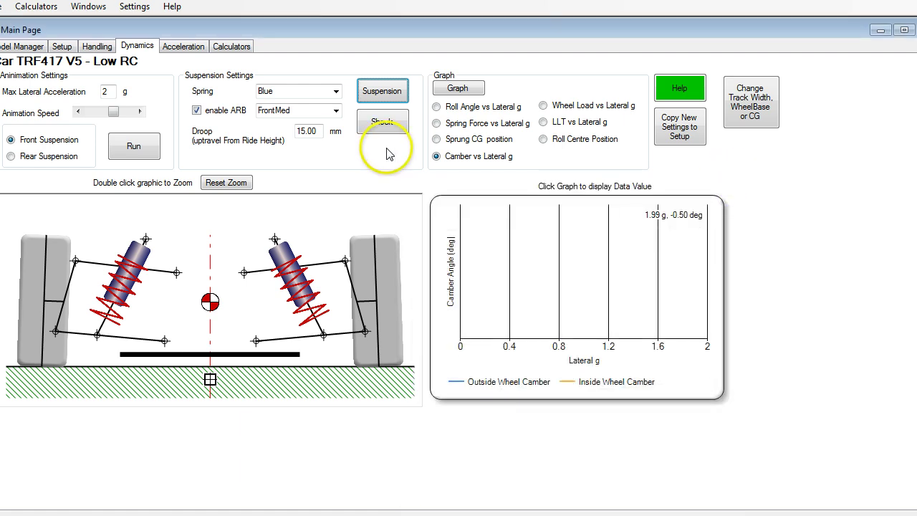
left_click(140, 147)
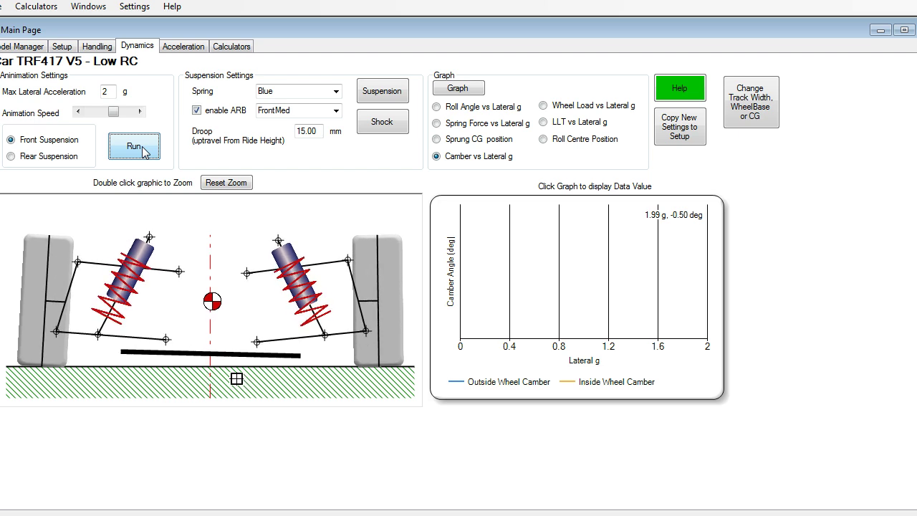
left_click(458, 87)
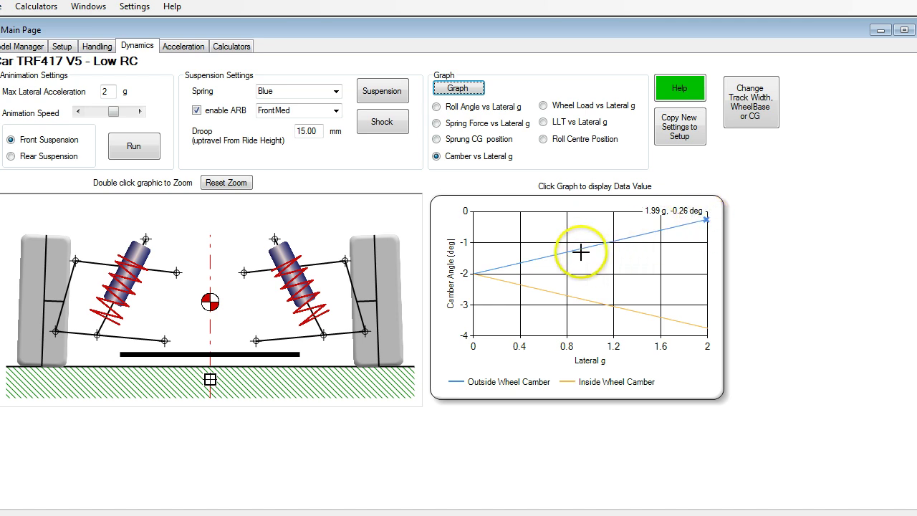
- Compare the inner lower-link holes and settle on the outboard position
left_click(383, 96)
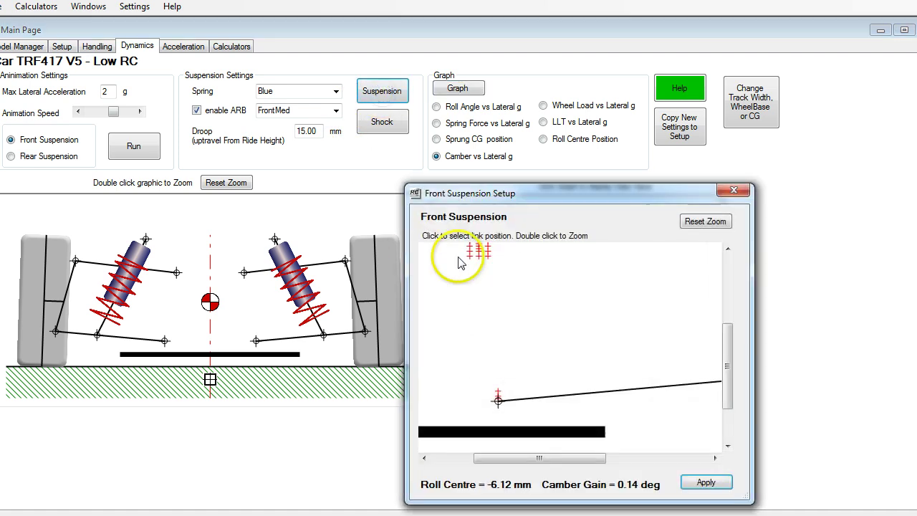
left_click_drag(729, 332, 729, 299)
left_click(474, 326)
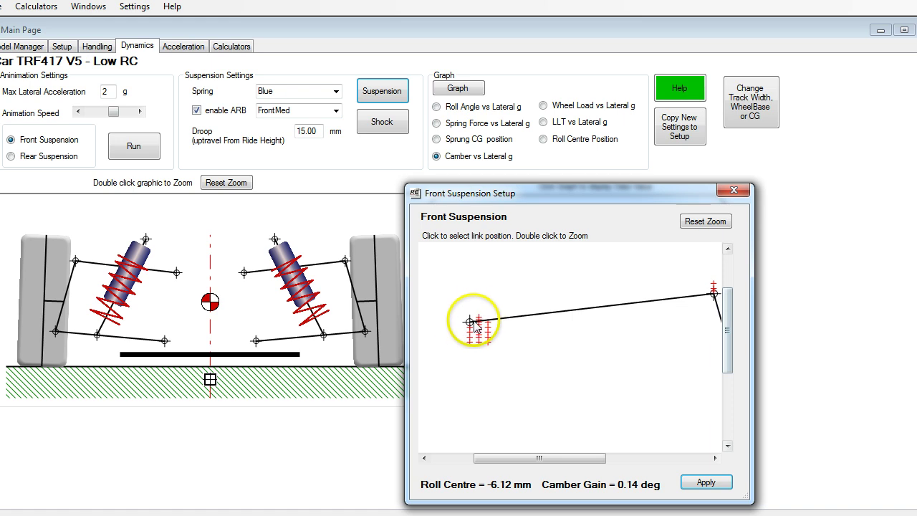
left_click(478, 322)
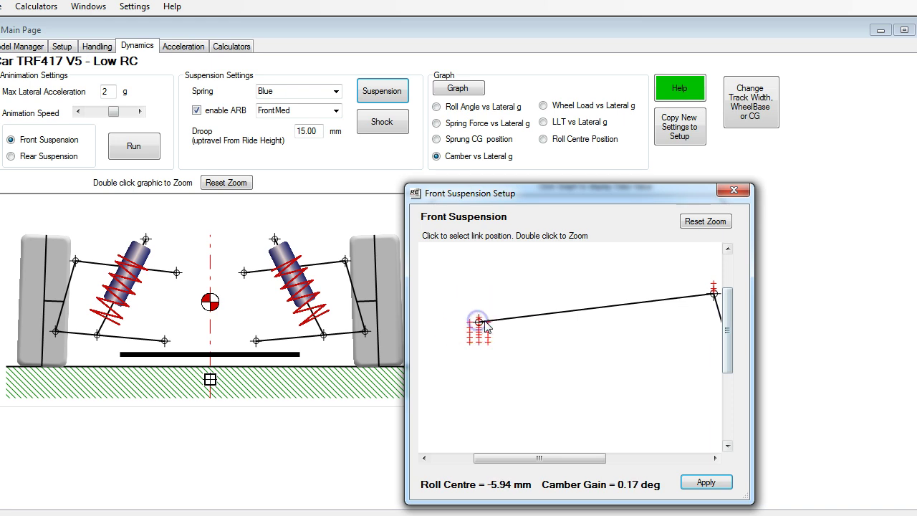
left_click(487, 321)
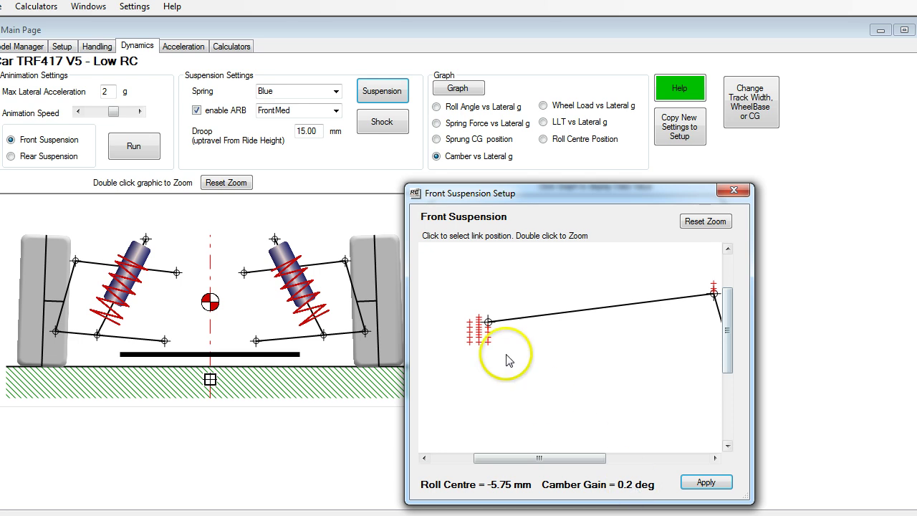
left_click(470, 322)
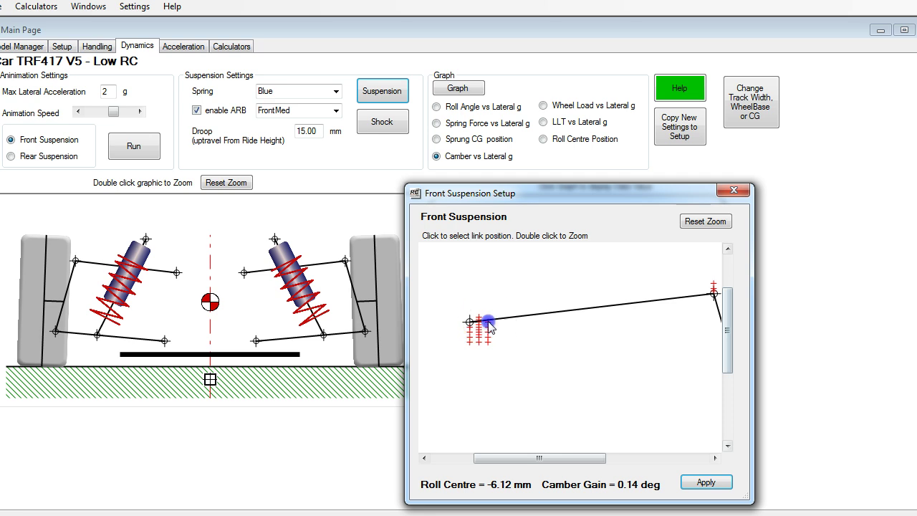
left_click(488, 323)
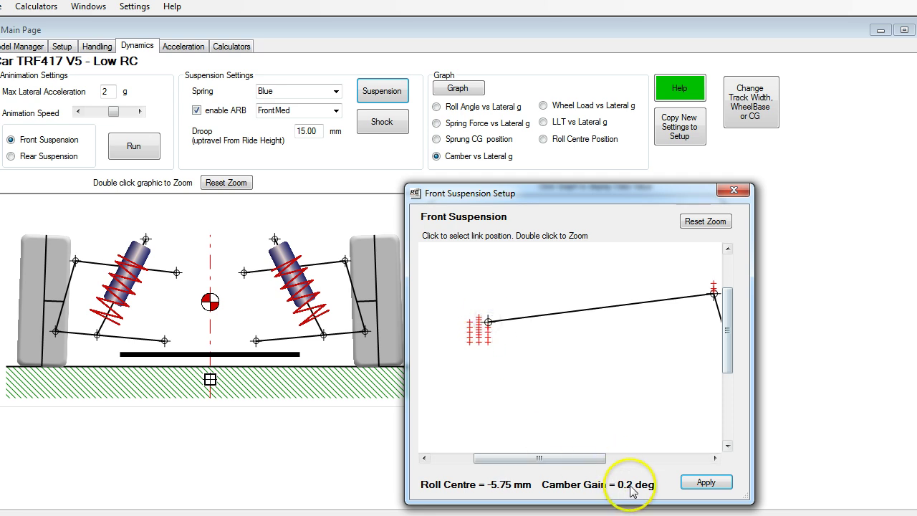
left_click(470, 322)
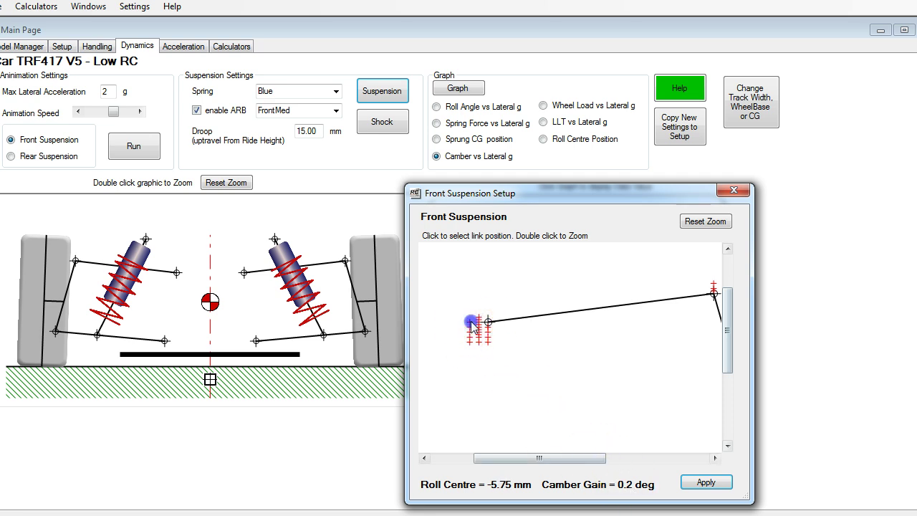
left_click(489, 323)
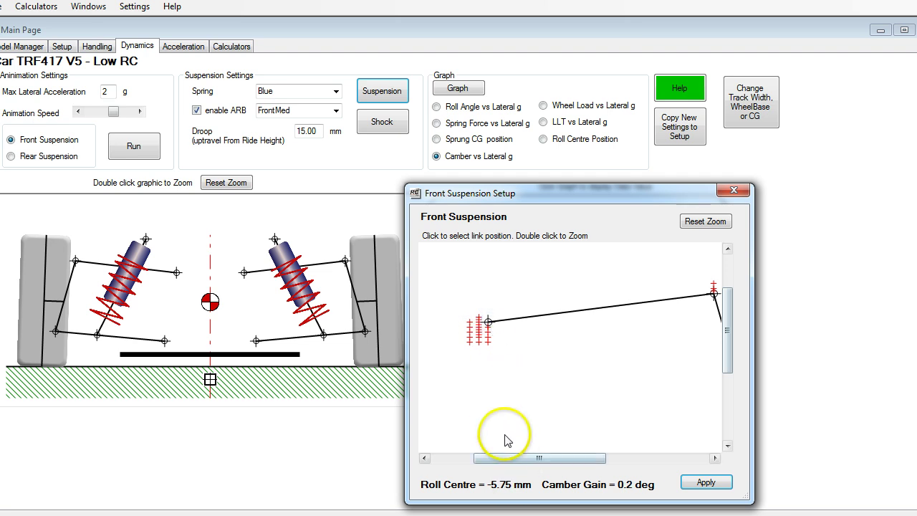
- Apply the -5.75 mm roll centre, 0.2 deg camber gain geometry and rerun the roll simulation
left_click(506, 489)
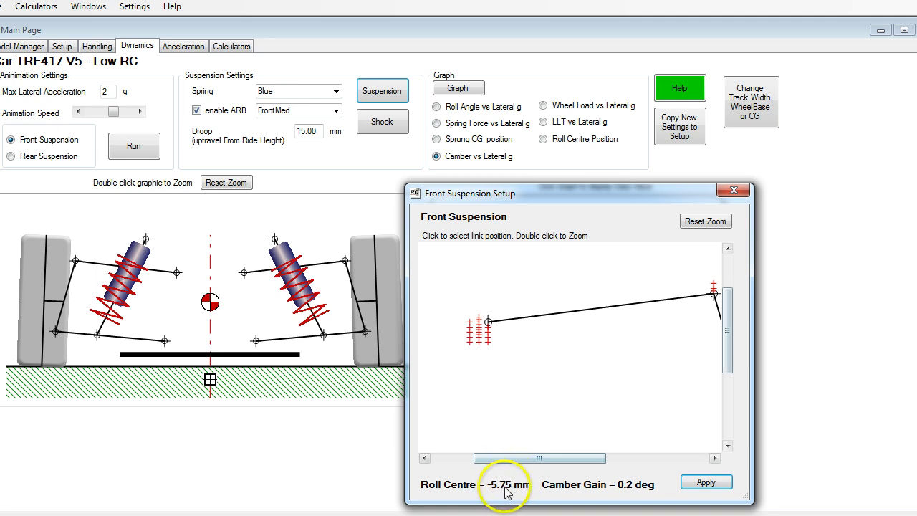
left_click(706, 484)
left_click(734, 190)
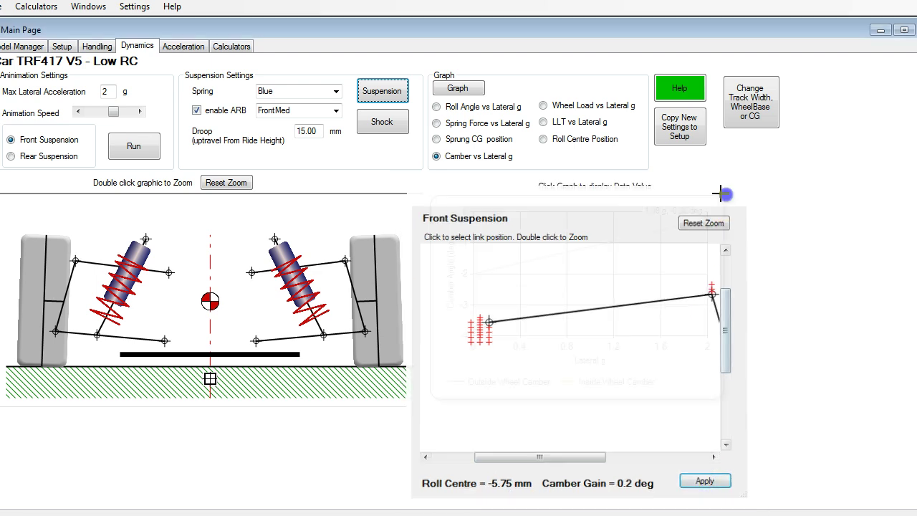
left_click(133, 143)
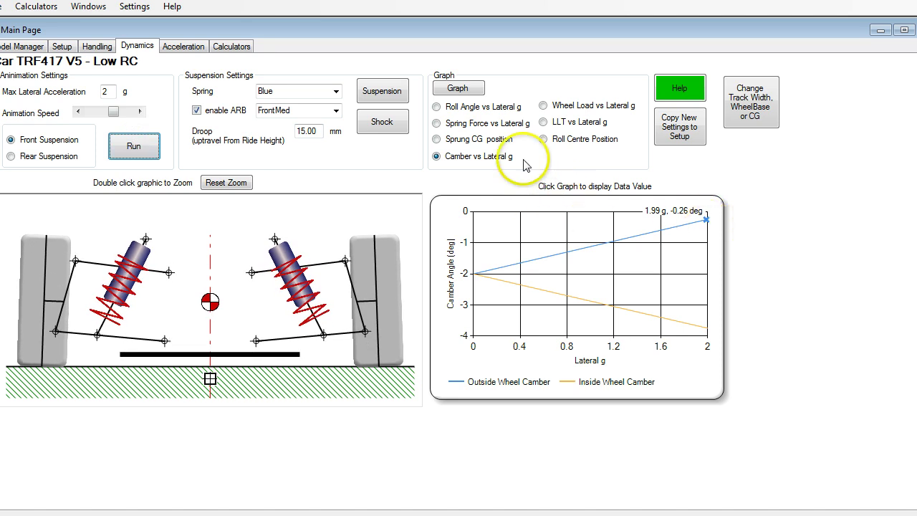
- Rerun and replot camber, reading -0.30 deg at 1.99 g, then reopen Front Suspension Setup
left_click(142, 148)
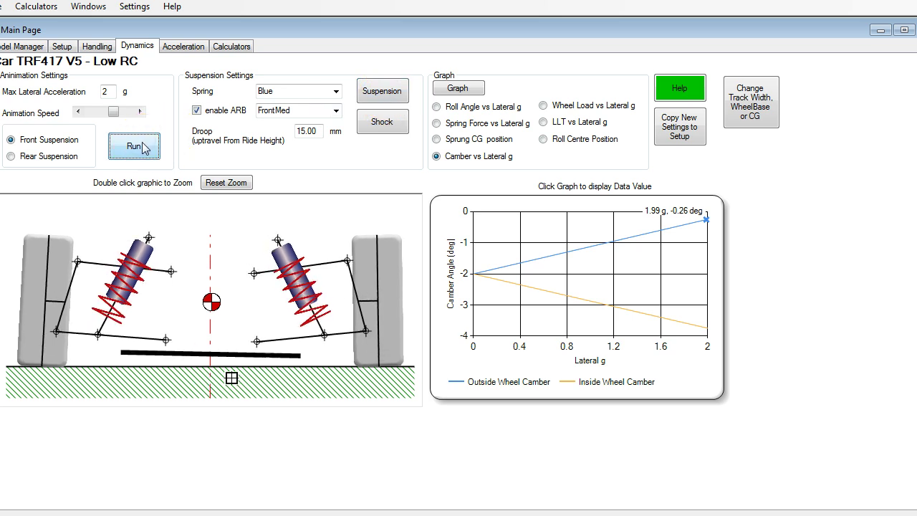
left_click(465, 87)
mouse_move(558, 219)
left_mouse_down()
mouse_move(680, 254)
mouse_move(689, 219)
mouse_move(709, 222)
left_mouse_up()
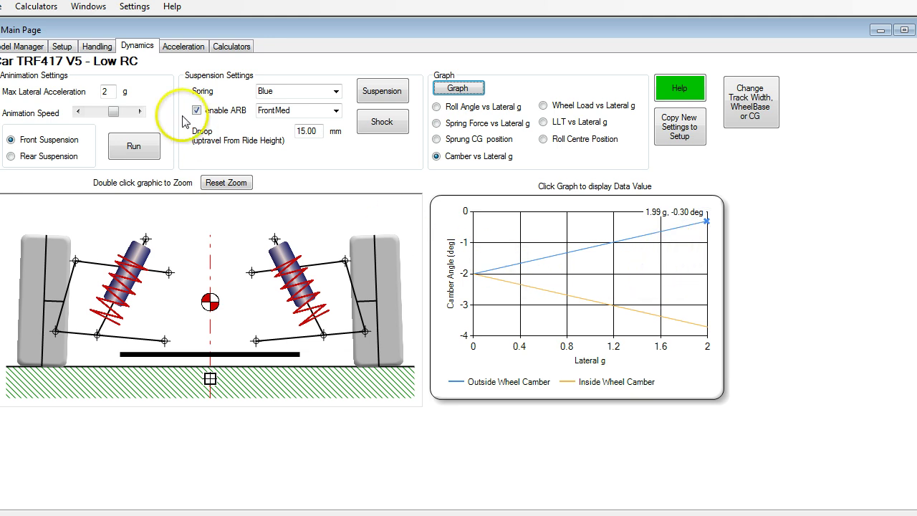
left_click(382, 94)
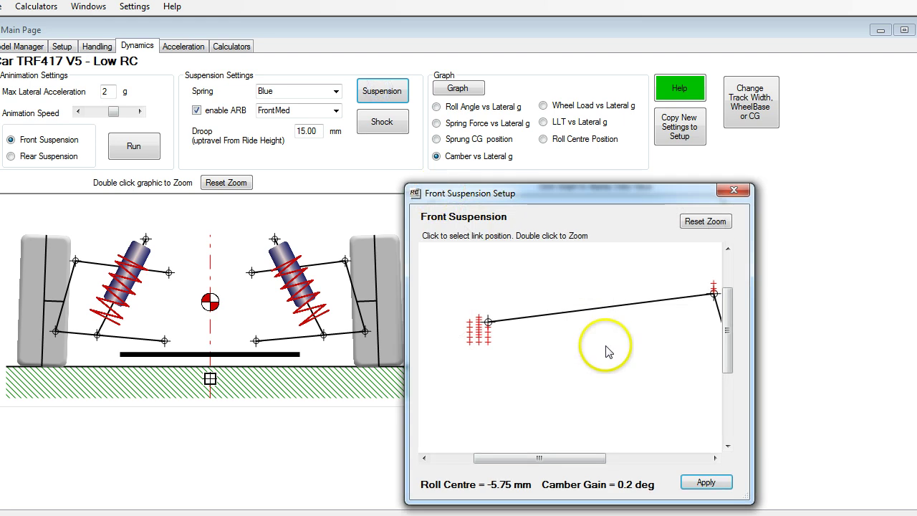
- Lower the inner link point one row to a -4.02 mm roll centre and 0.41 deg camber gain
left_click(489, 333)
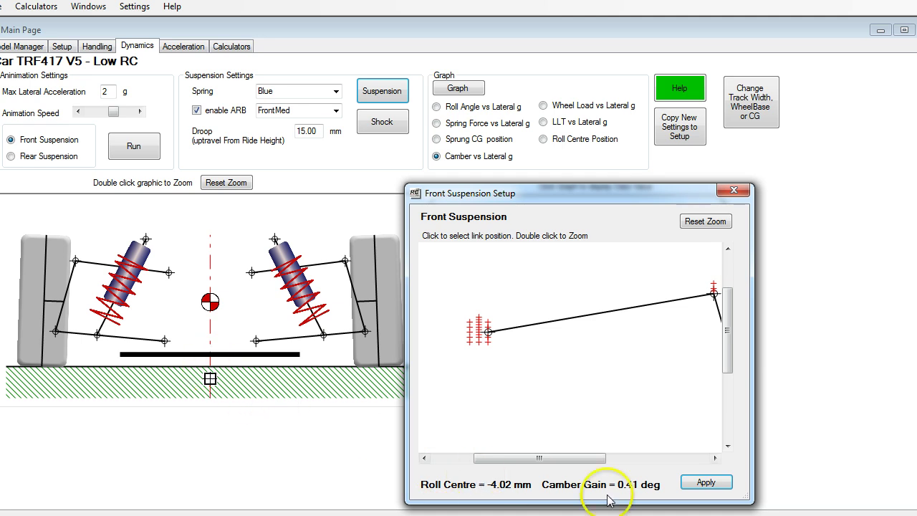
left_click(705, 483)
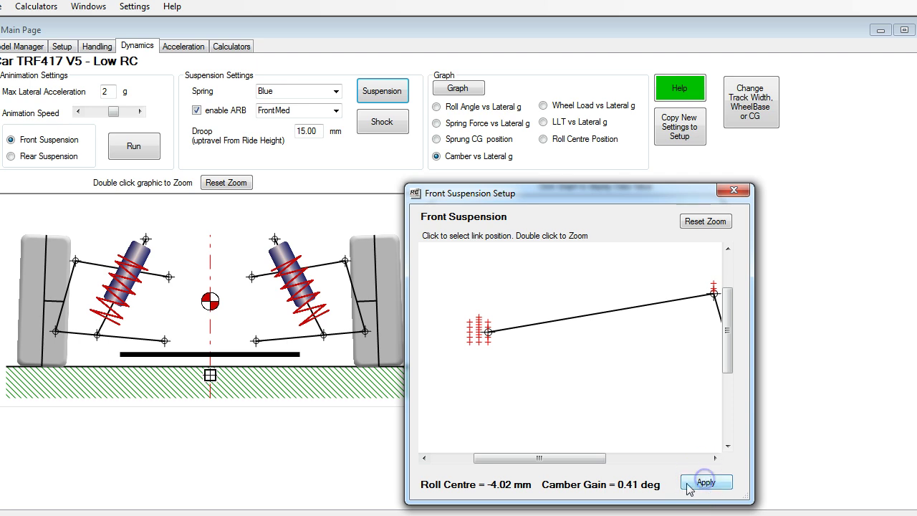
left_click(732, 190)
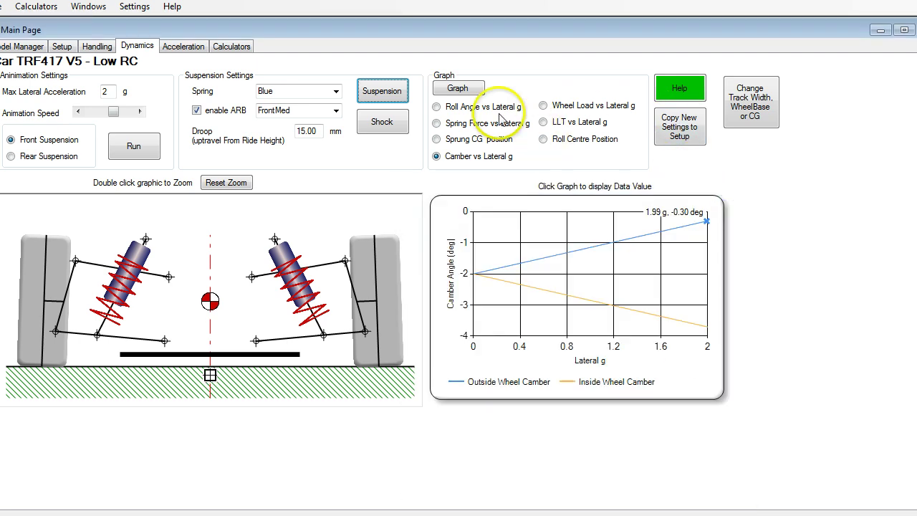
- Rerun the roll simulation and redraw camber vs lateral g, now -0.49 deg at 2.00 g
left_click(130, 155)
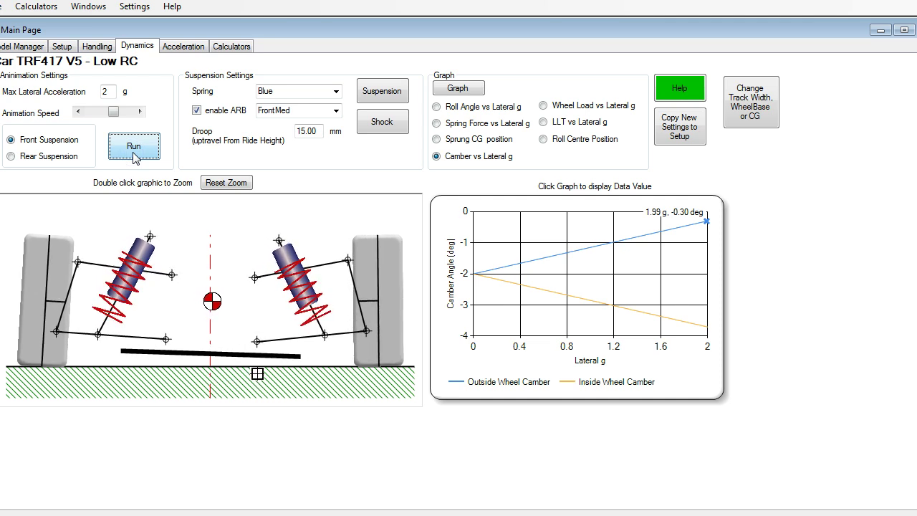
left_click(456, 88)
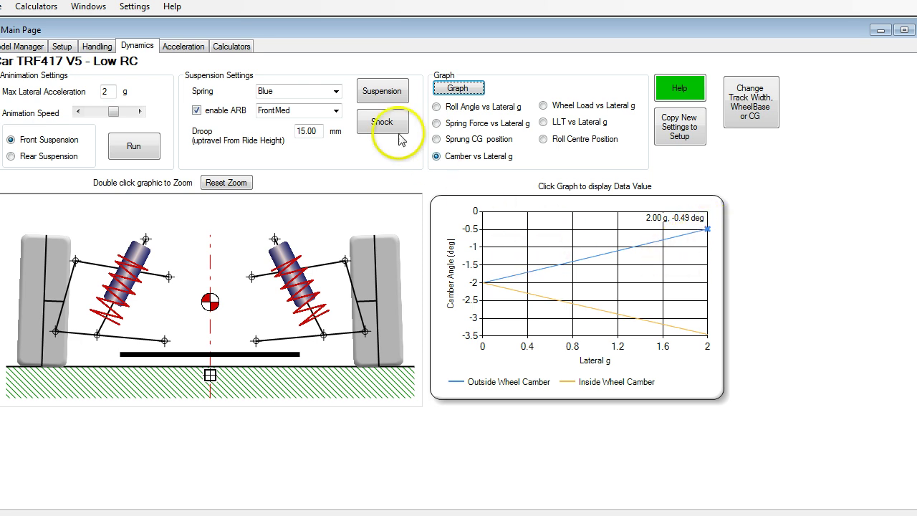
- Move the inner link point to the -4.87 mm roll centre, 0.31 deg gain hole, then rerun and replot camber
left_click(380, 92)
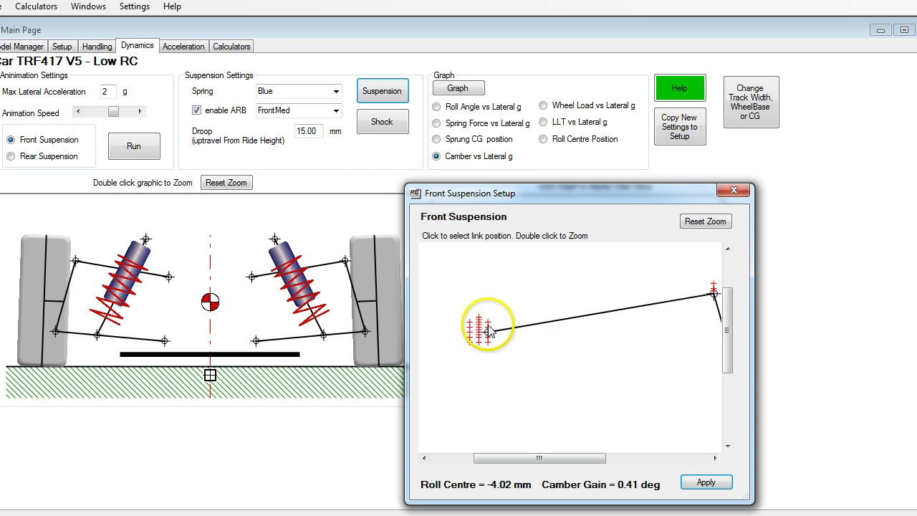
left_click(489, 331)
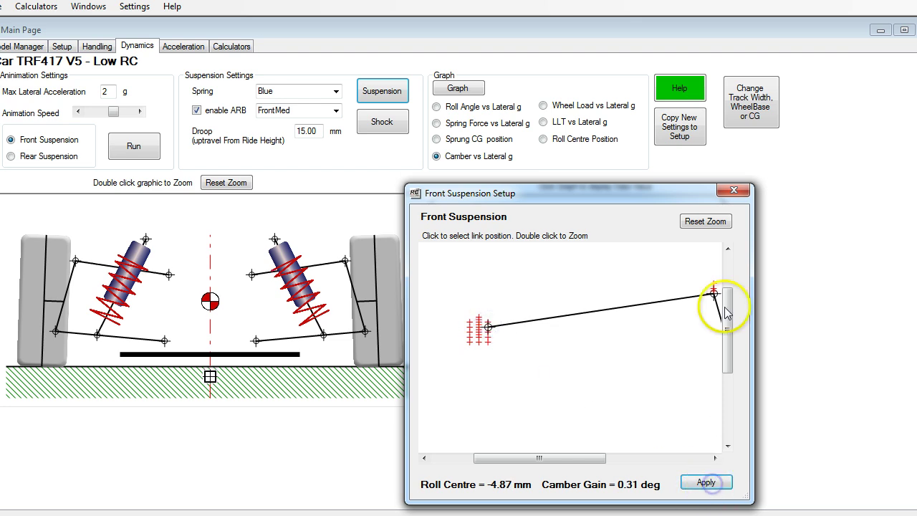
left_click(737, 194)
left_click(138, 146)
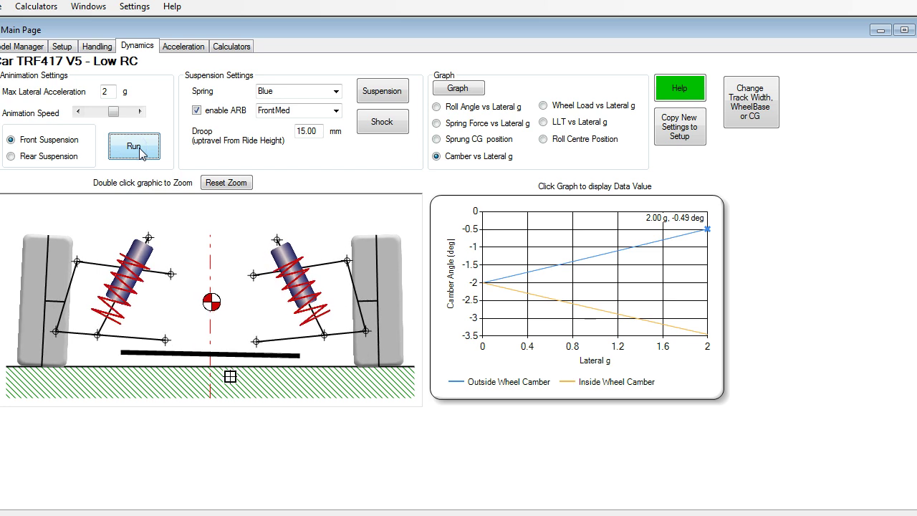
left_click(445, 87)
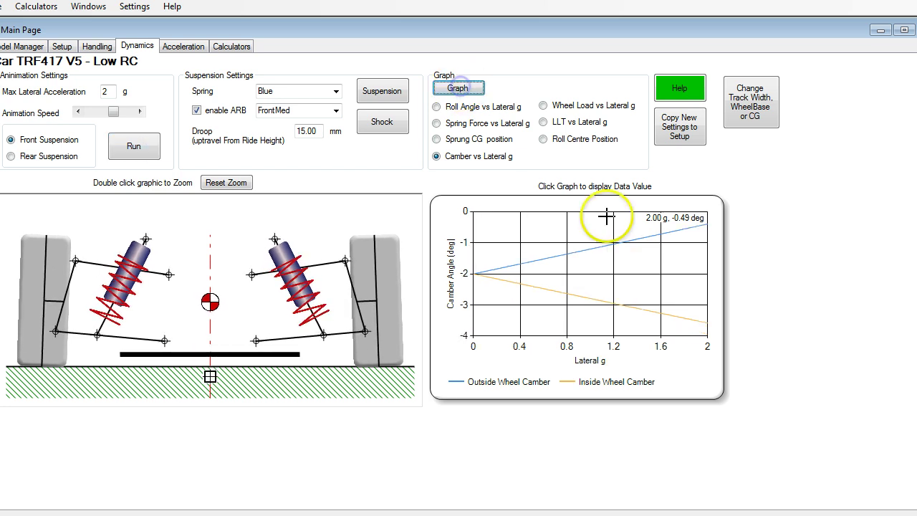